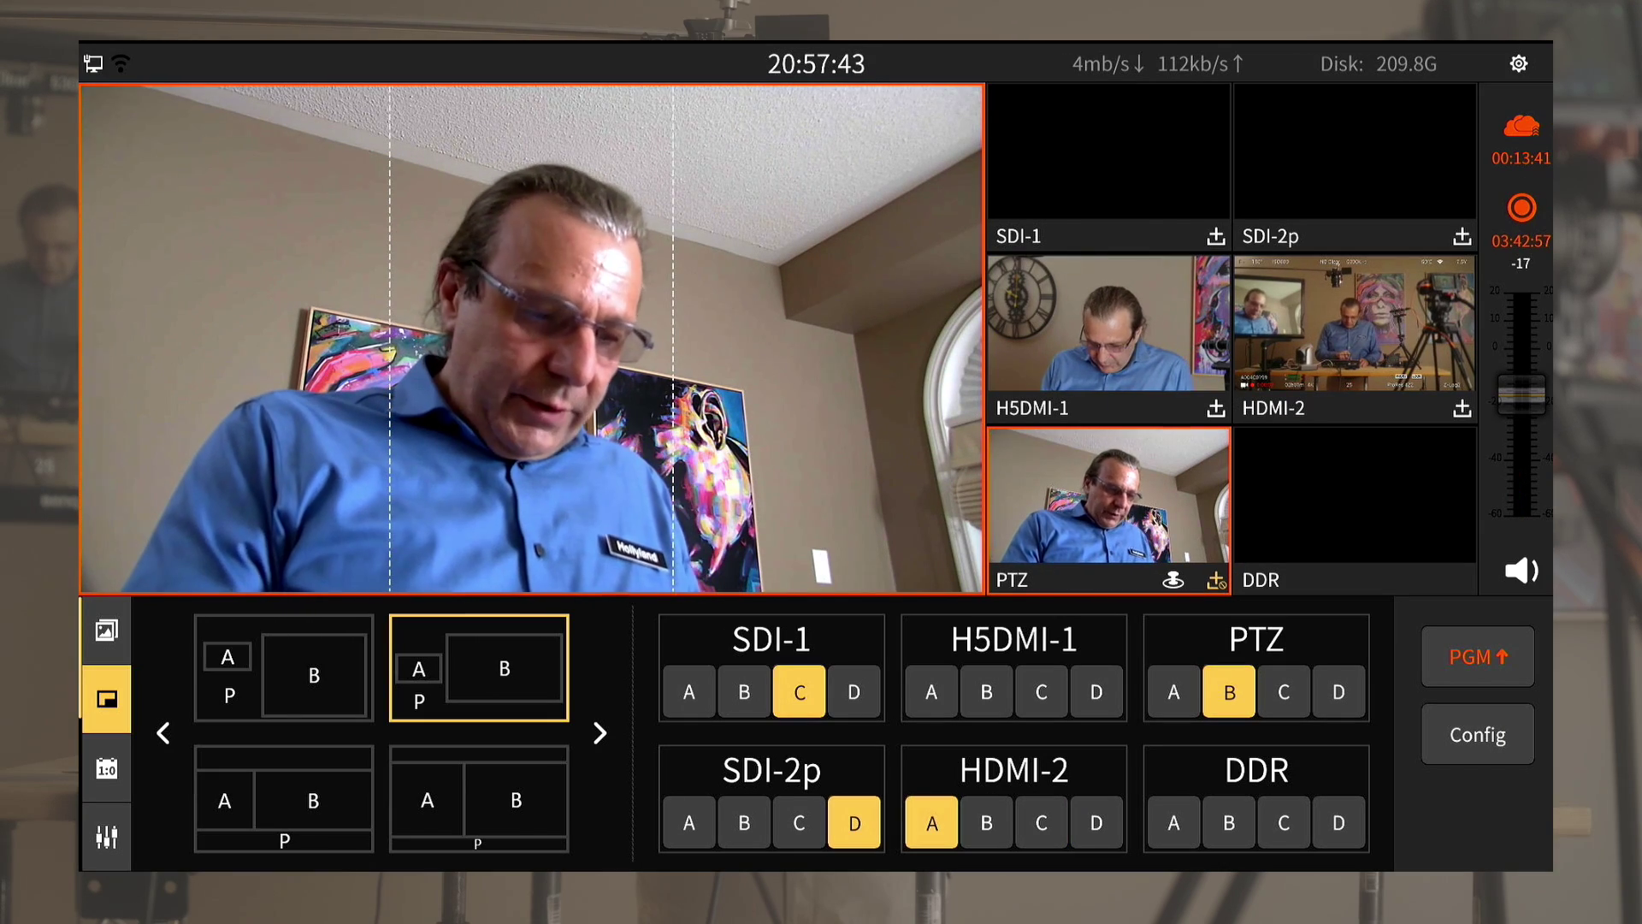
Switch the program output between the H5DMI-1, HDMI-2 and PTZ camera sources.
left_click(1108, 323)
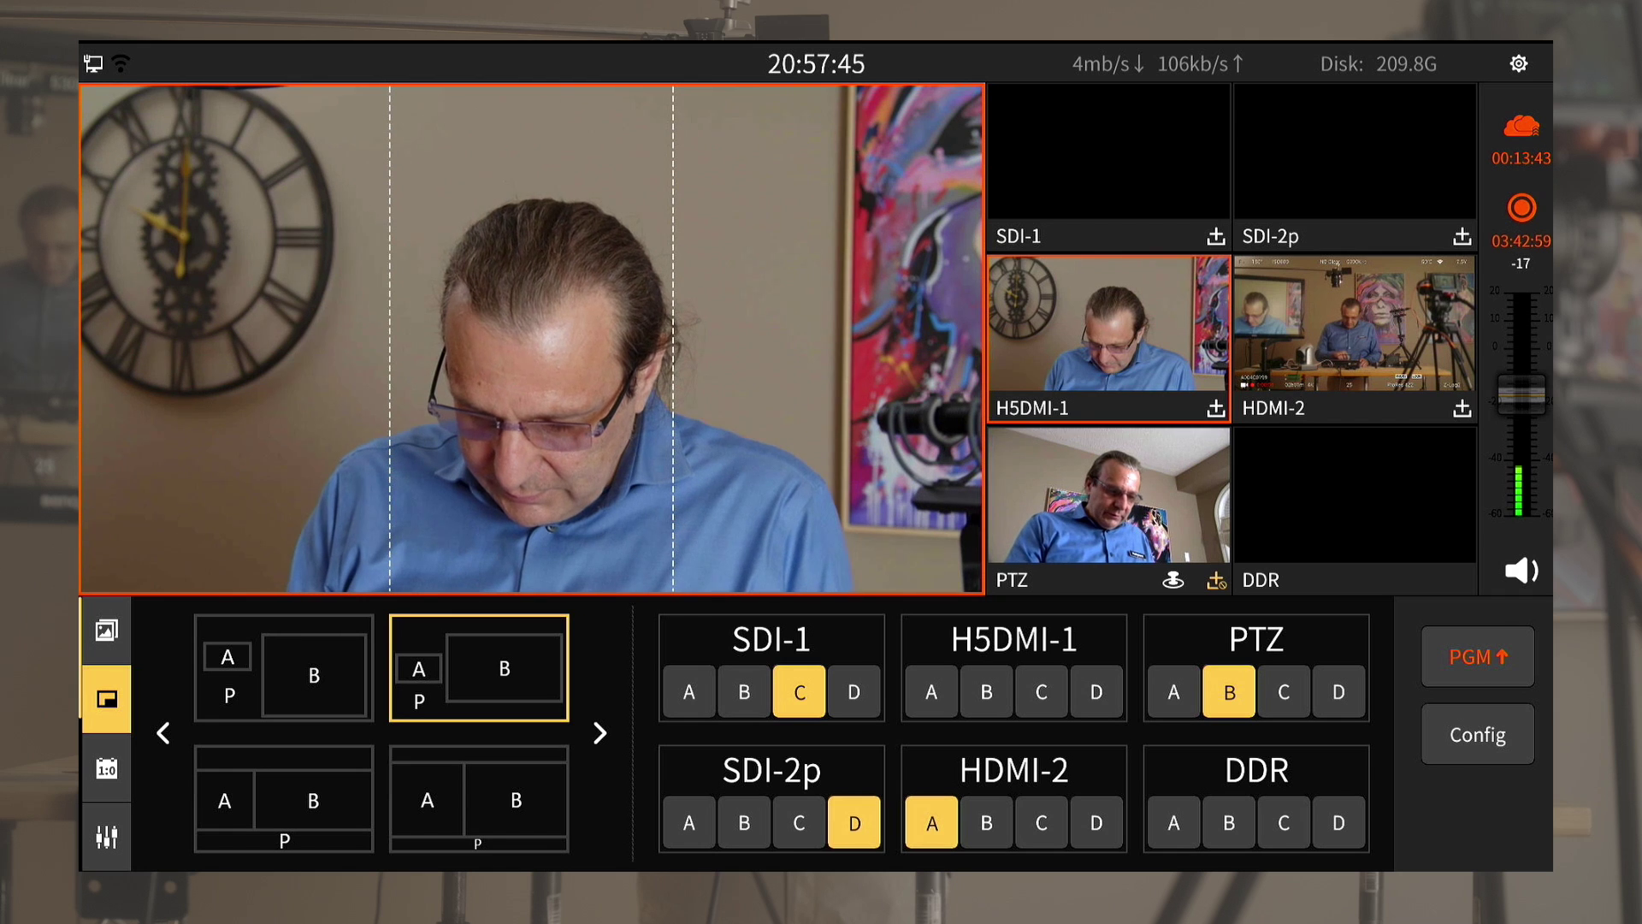
left_click(1355, 324)
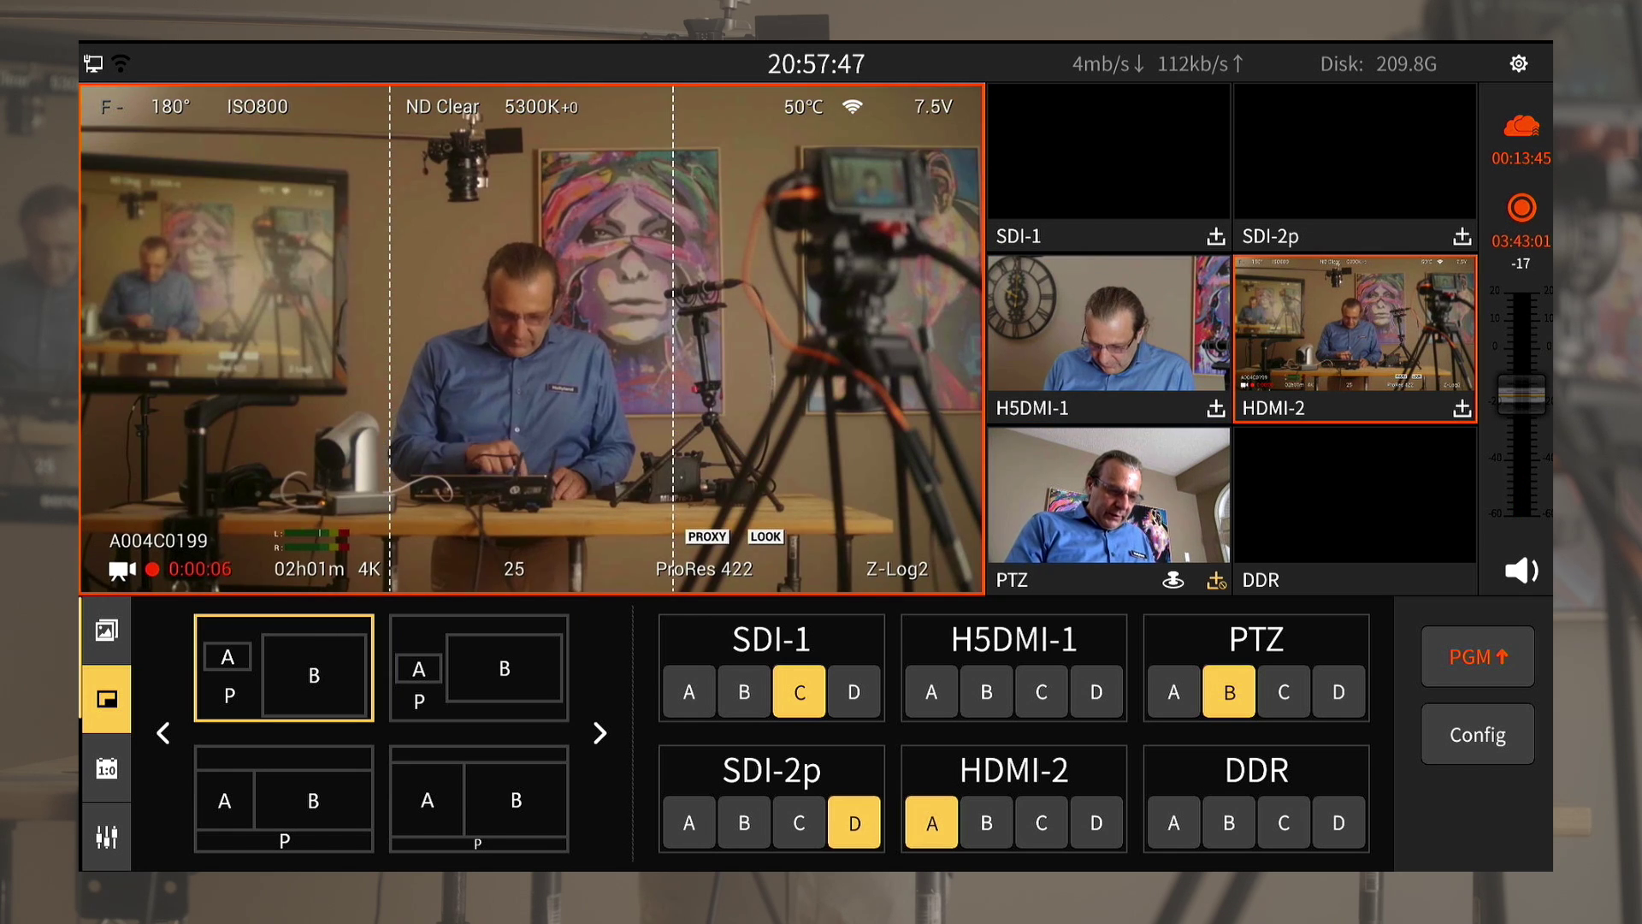
left_click(1109, 495)
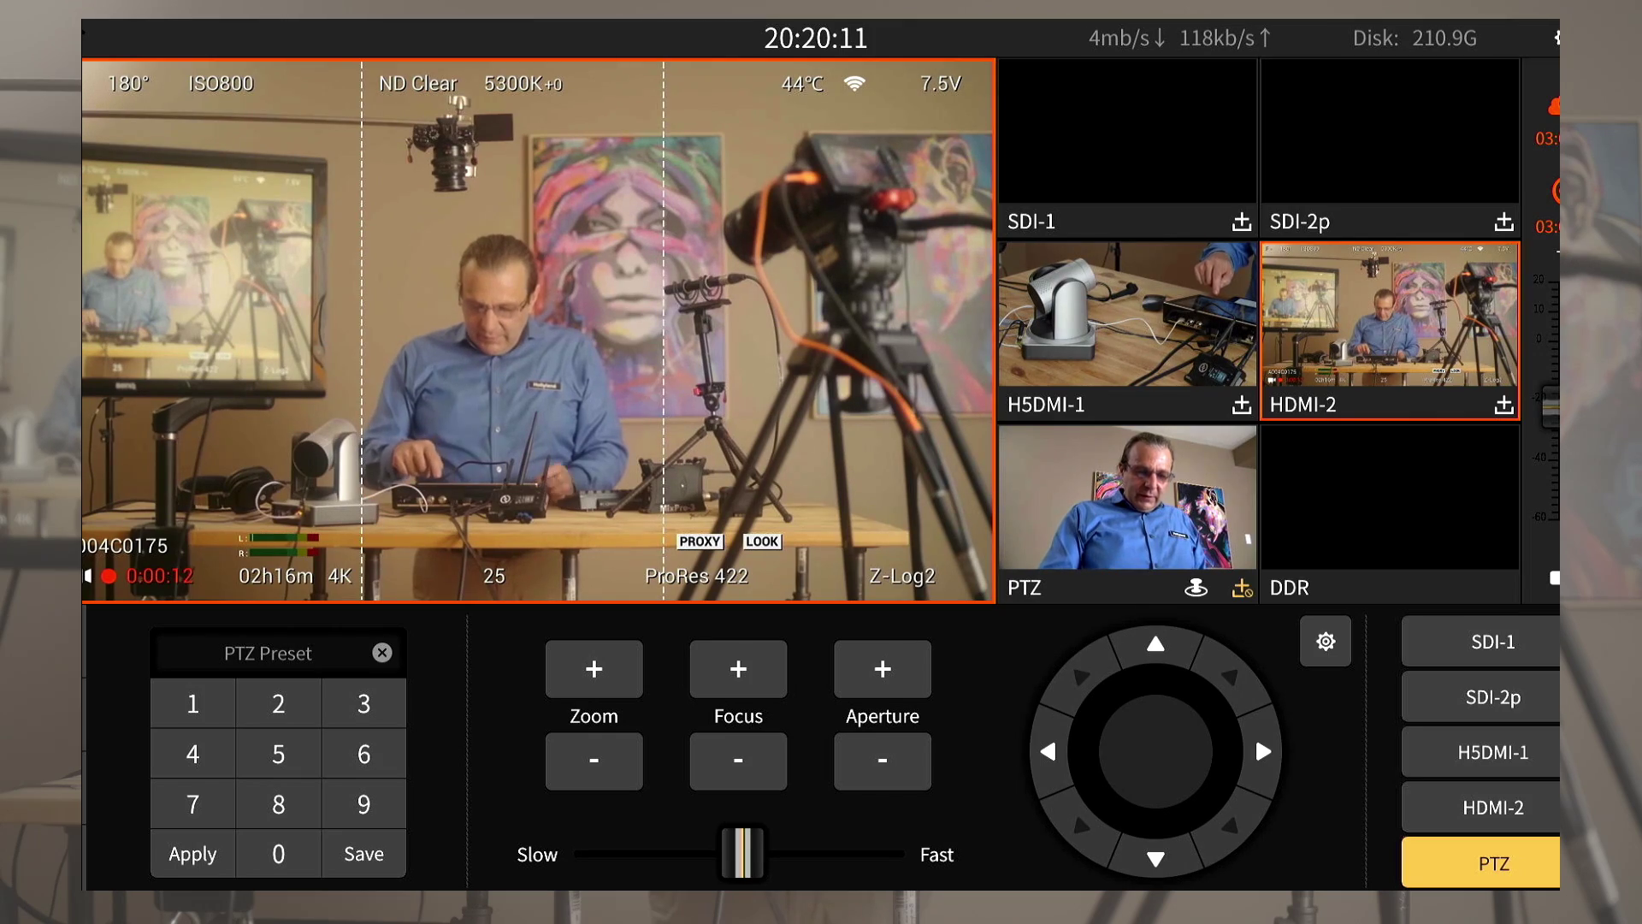
left_click(1128, 314)
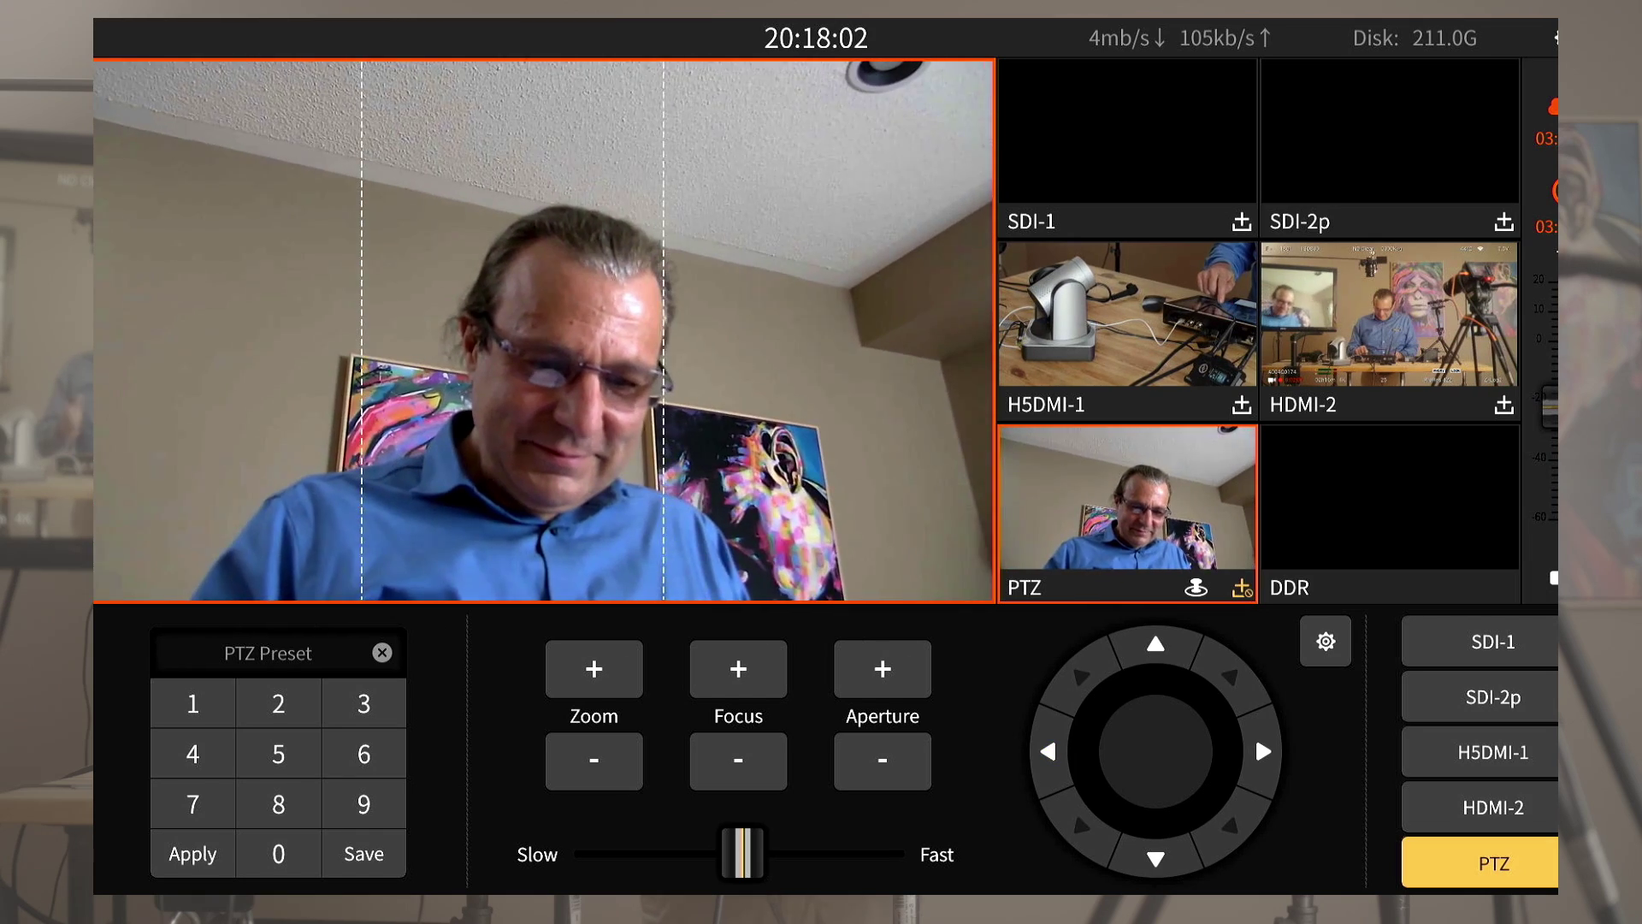
Reframe the PTZ camera by tilting it up and down and panning it left and right.
left_click(1155, 644)
left_click(1156, 858)
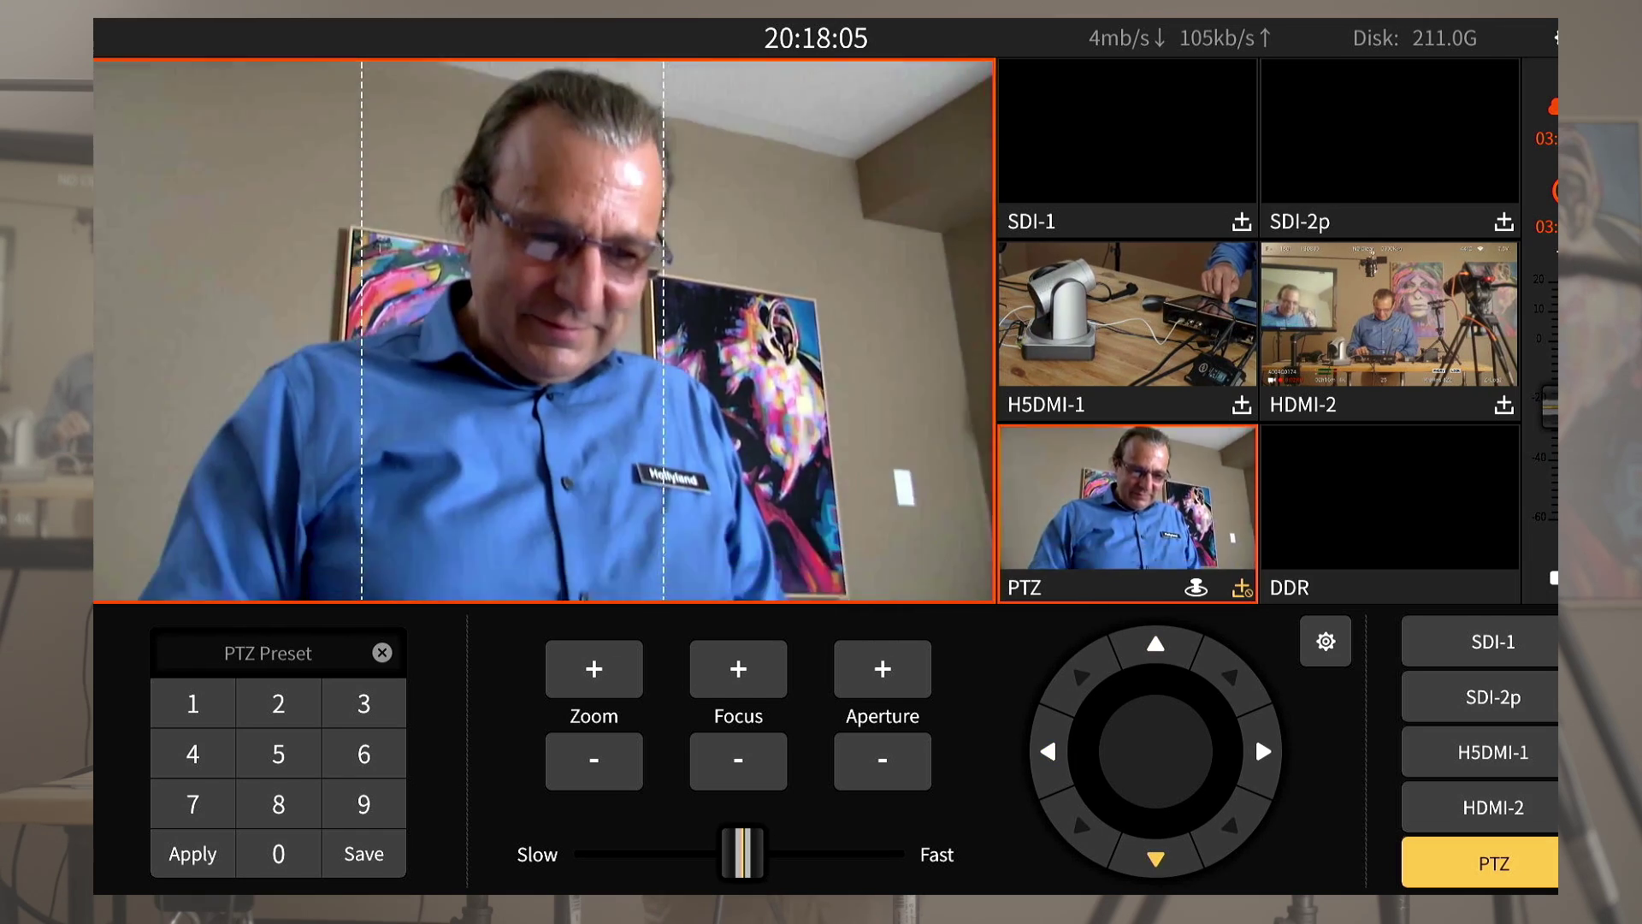
left_click(1048, 751)
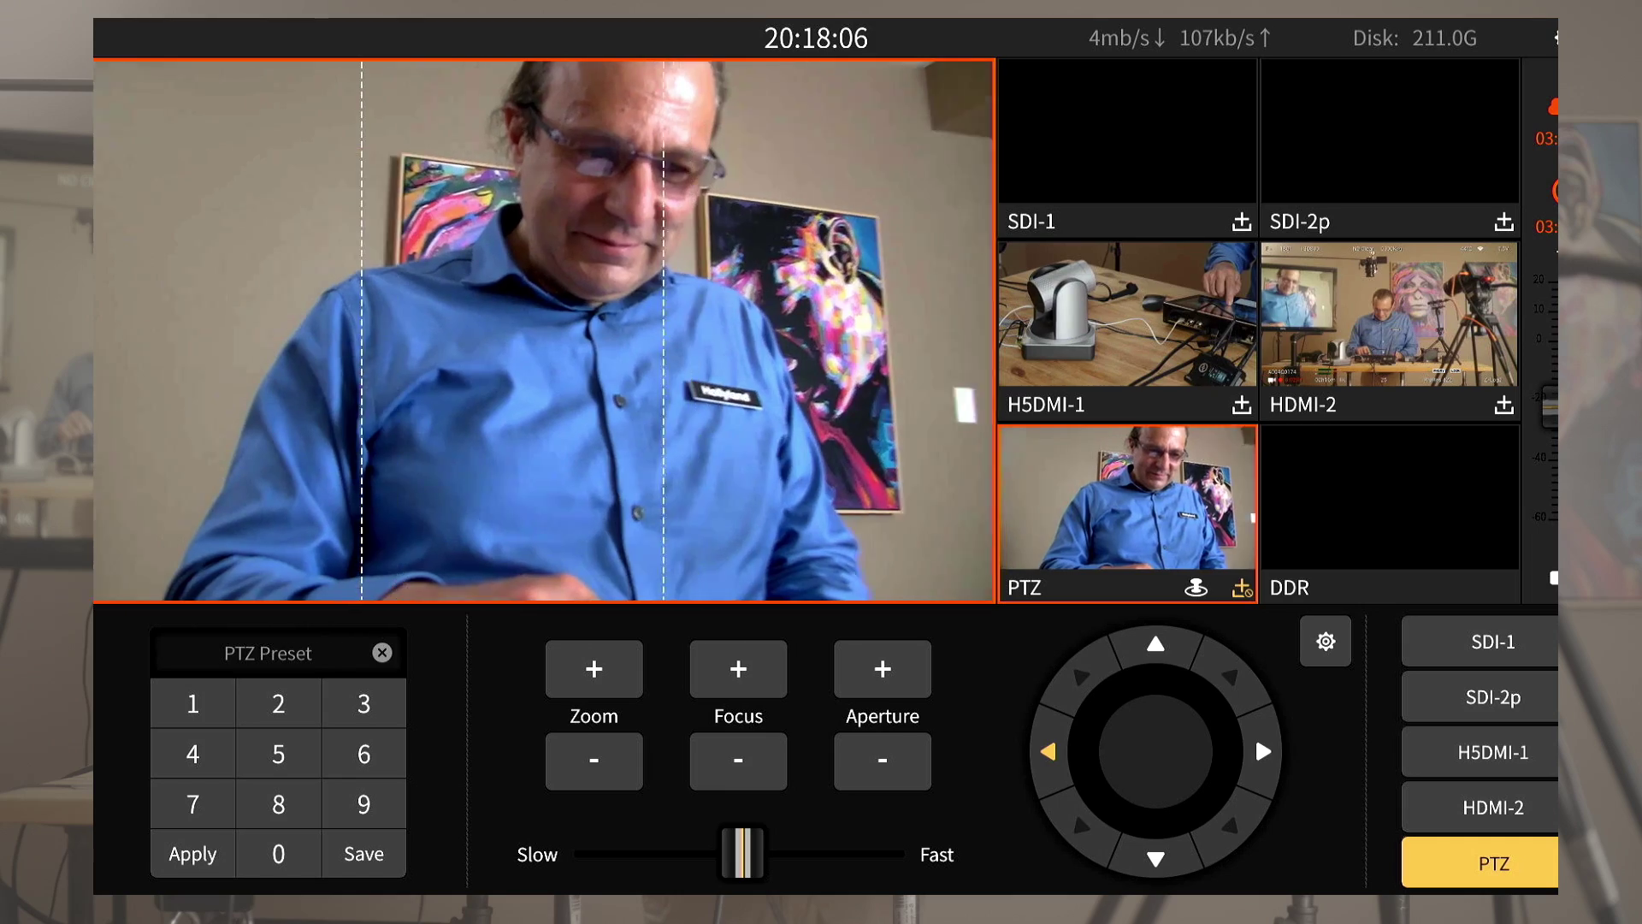
left_click(1264, 751)
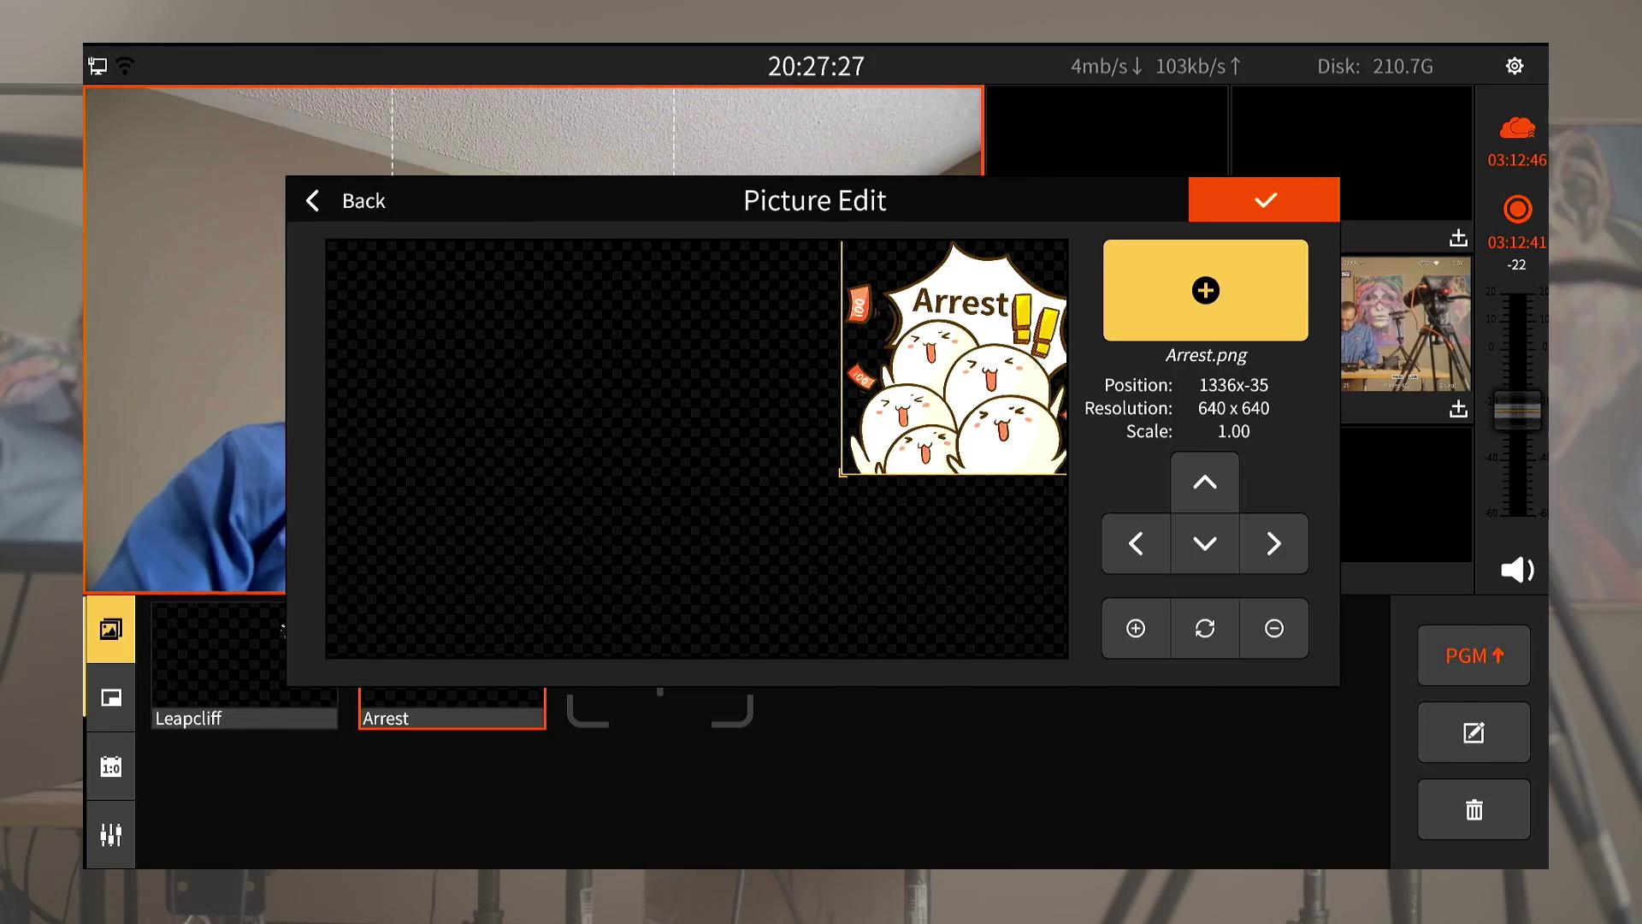
Browse the Entertainment and My Picture libraries for a replacement for the Arrest overlay and leave the picture editor.
left_click(1207, 290)
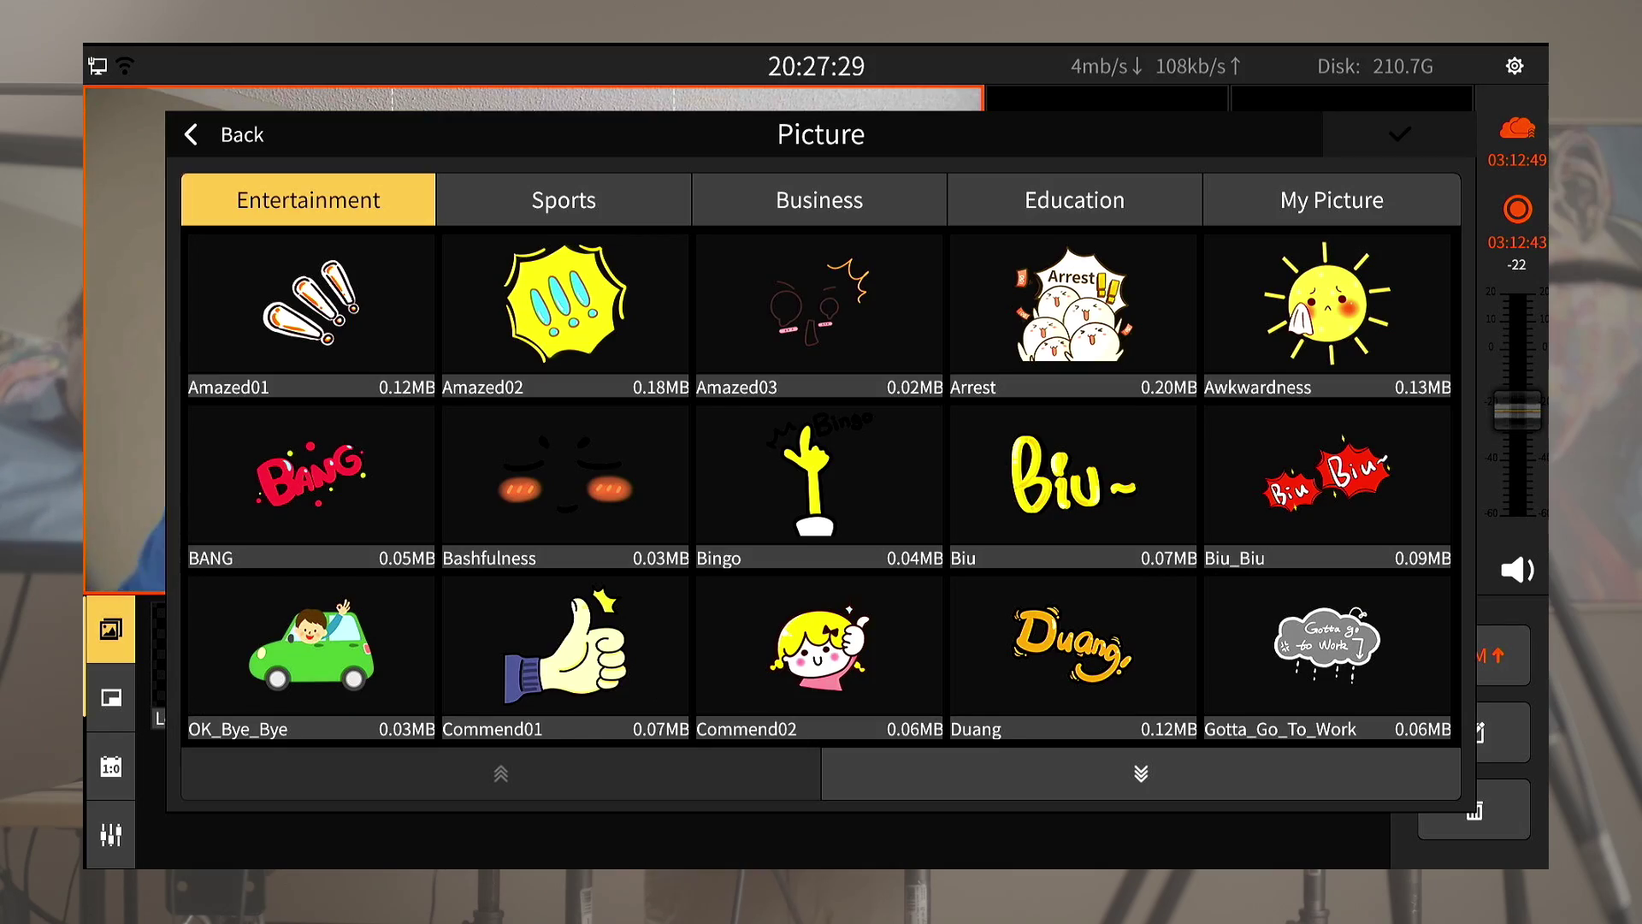
left_click(566, 314)
left_click(1332, 200)
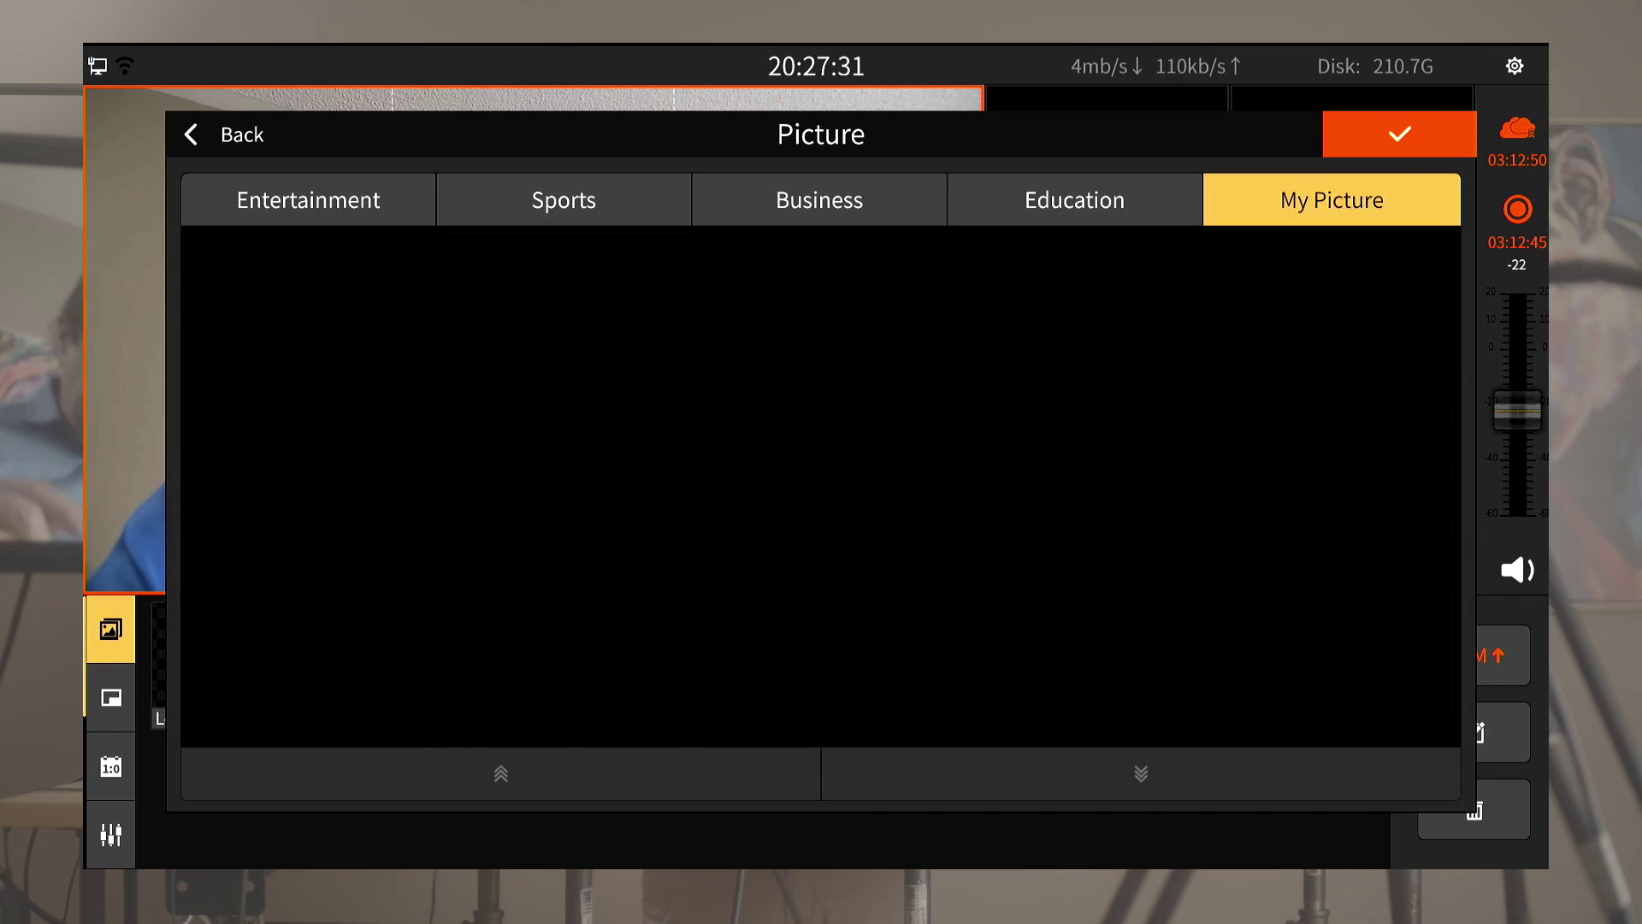
left_click(242, 134)
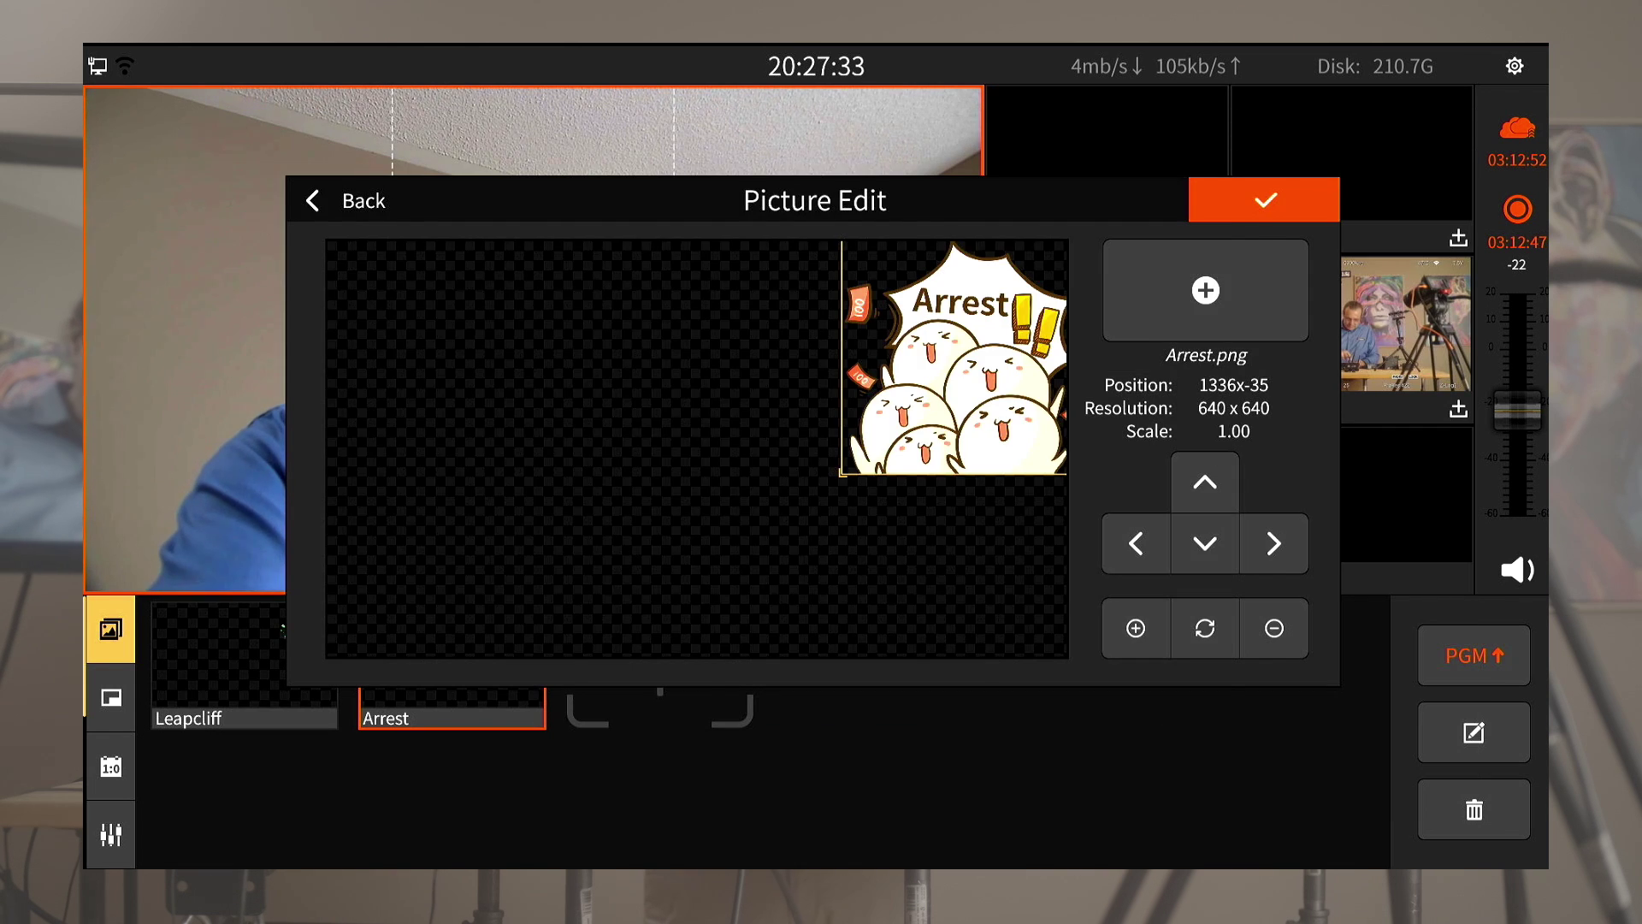
left_click(360, 200)
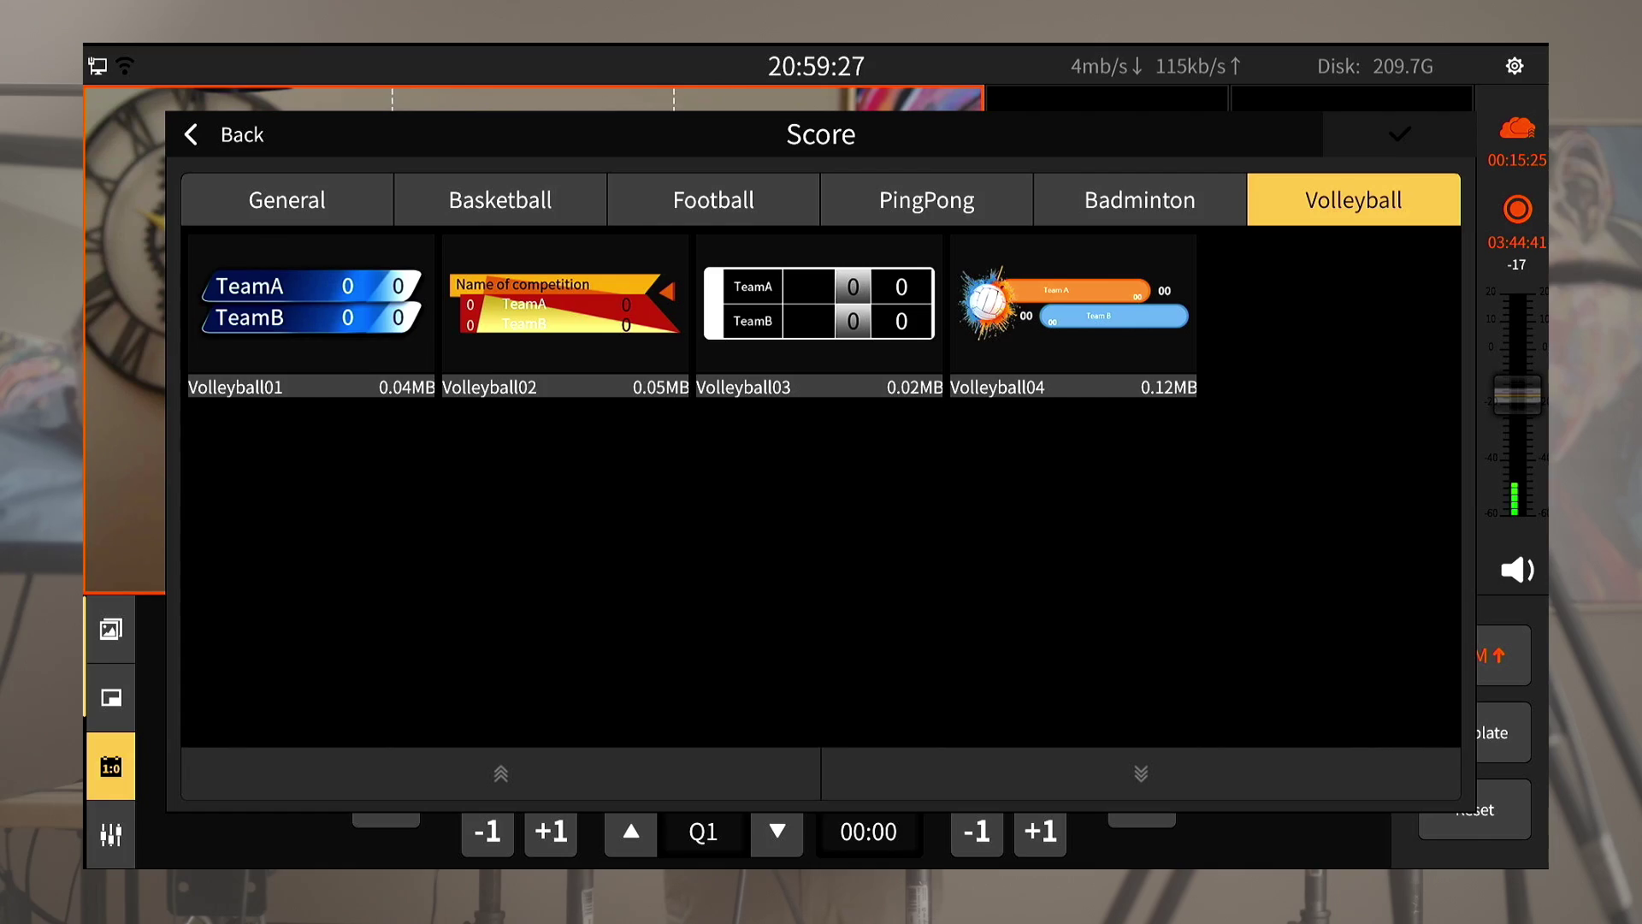
Load the Basketball01 score template and send the scoreboard to the program output.
left_click(500, 200)
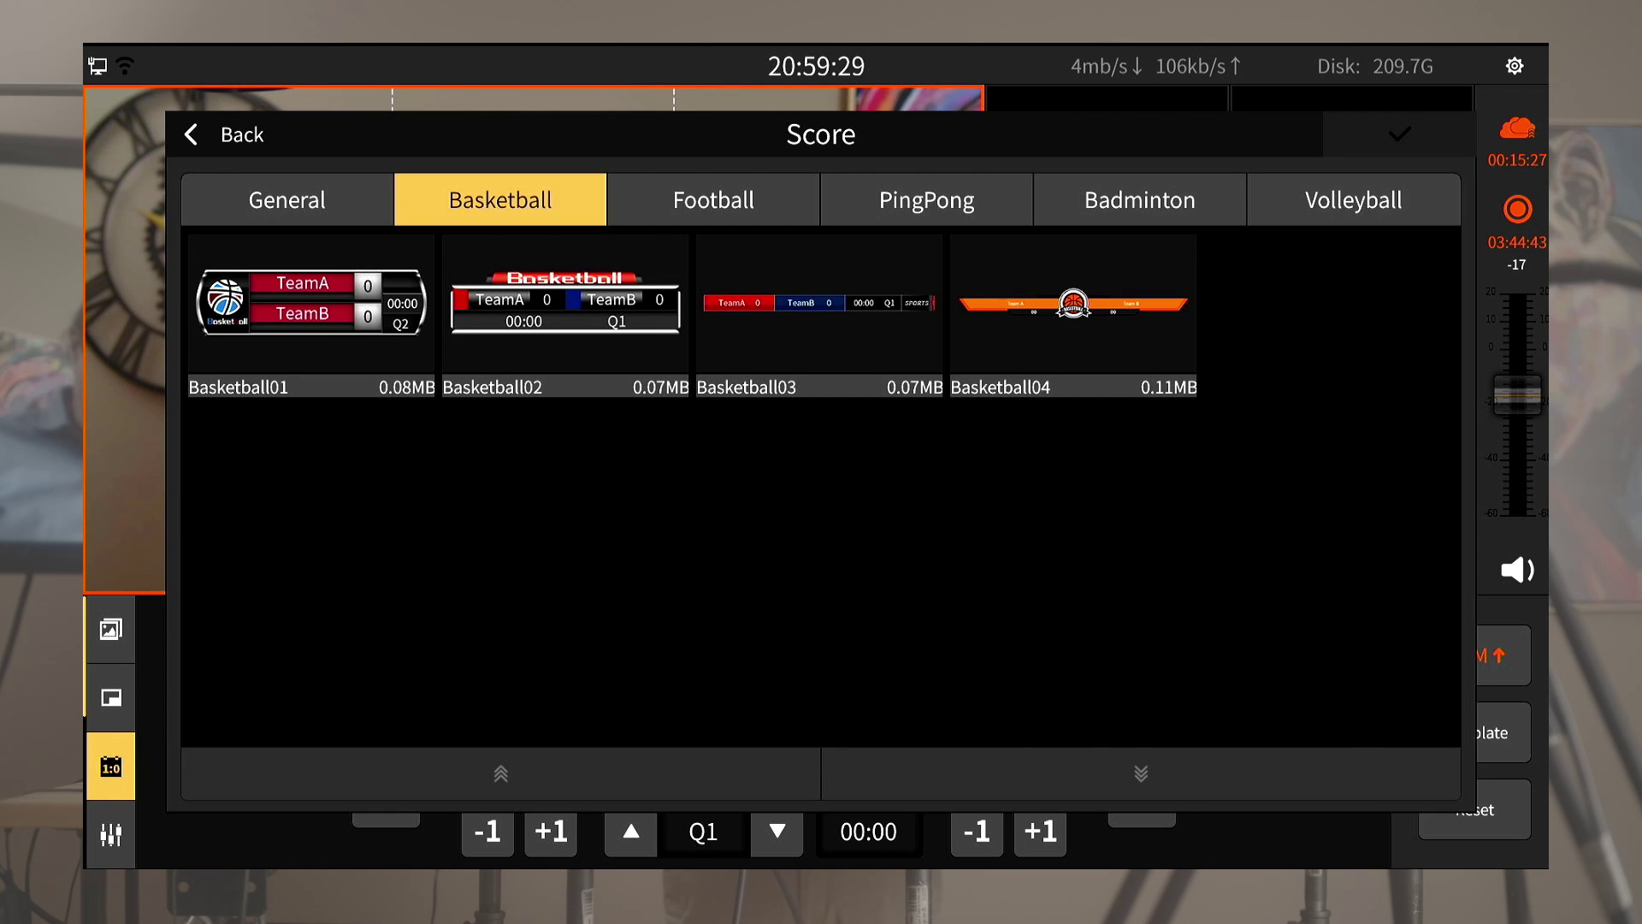
left_click(311, 315)
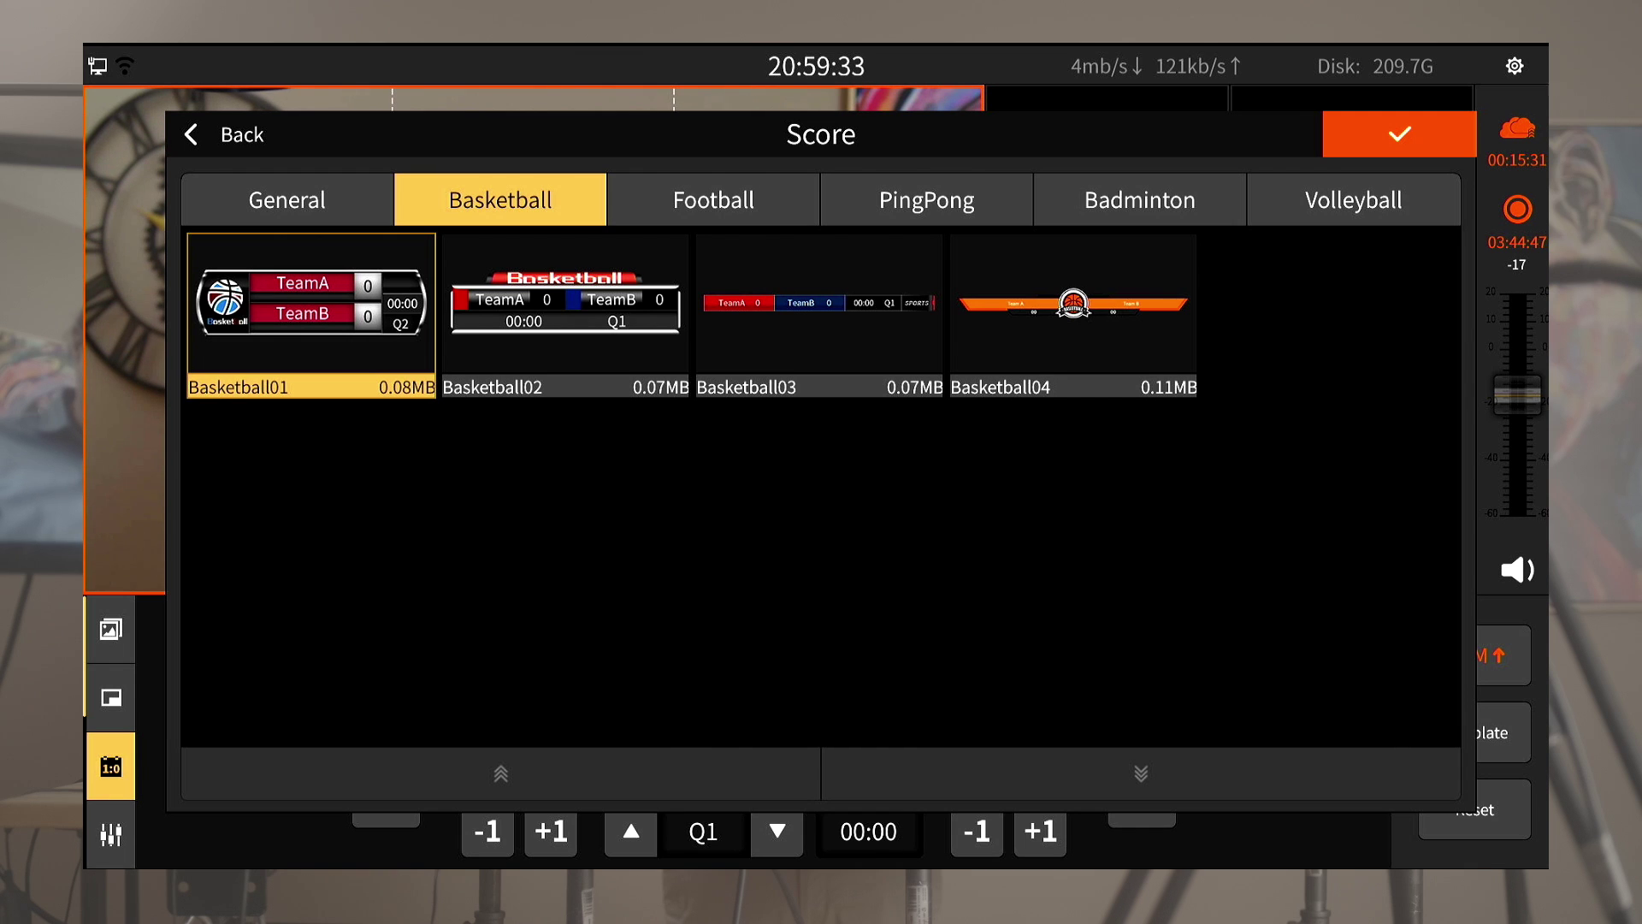
left_click(1400, 134)
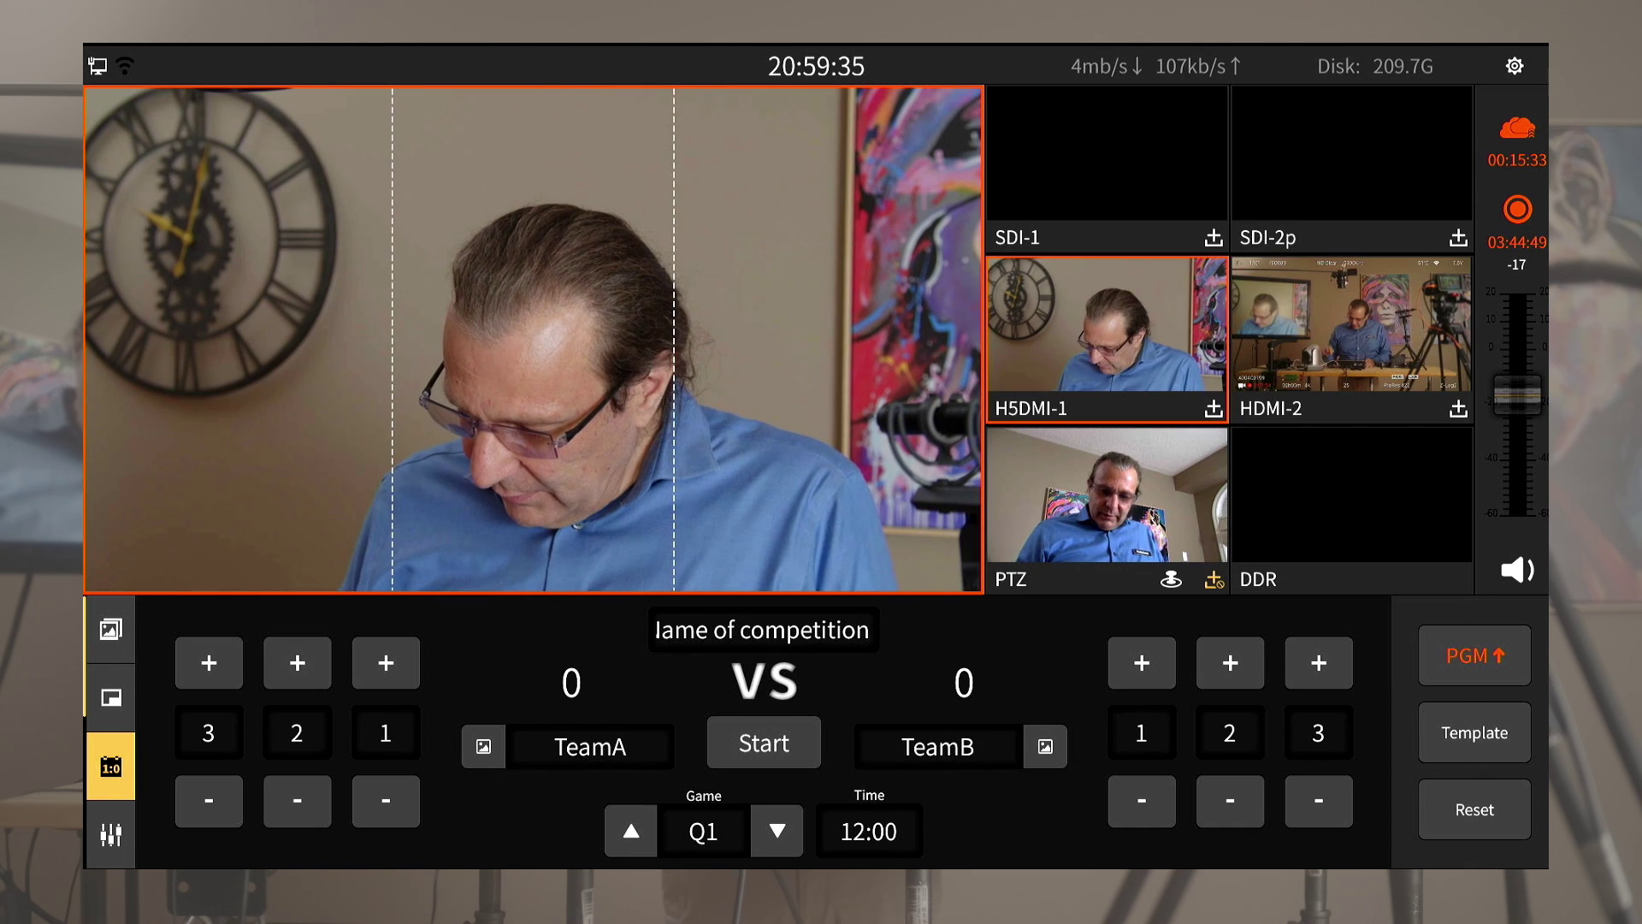
left_click(1475, 655)
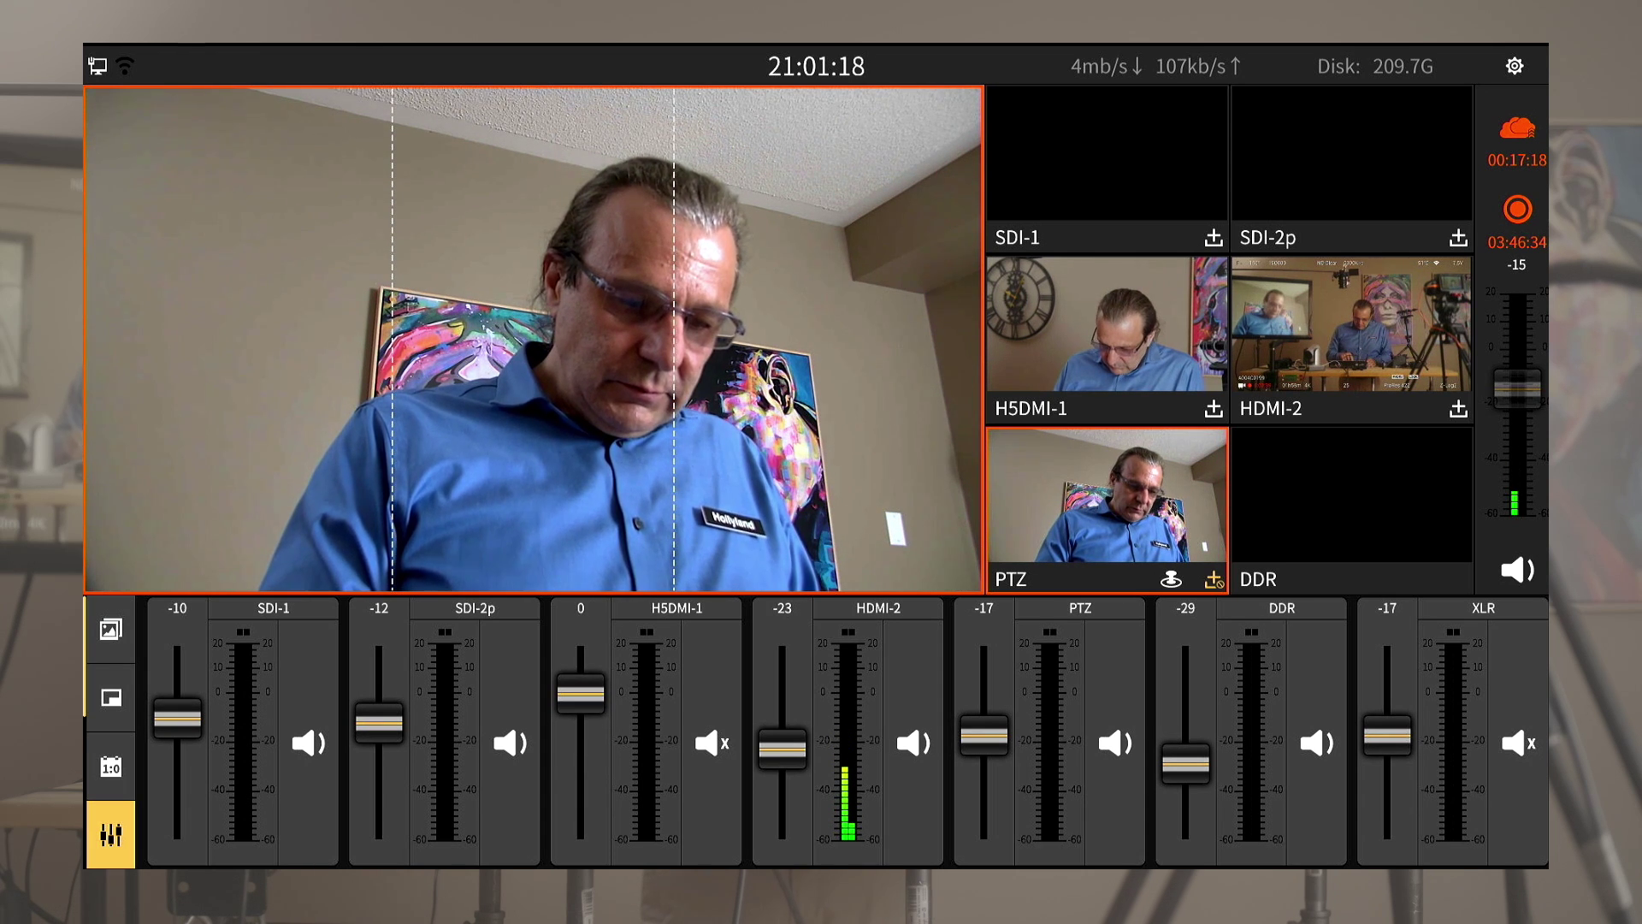
Toggle the audio mute of the SDI-2p channel in the mixer.
left_click(511, 742)
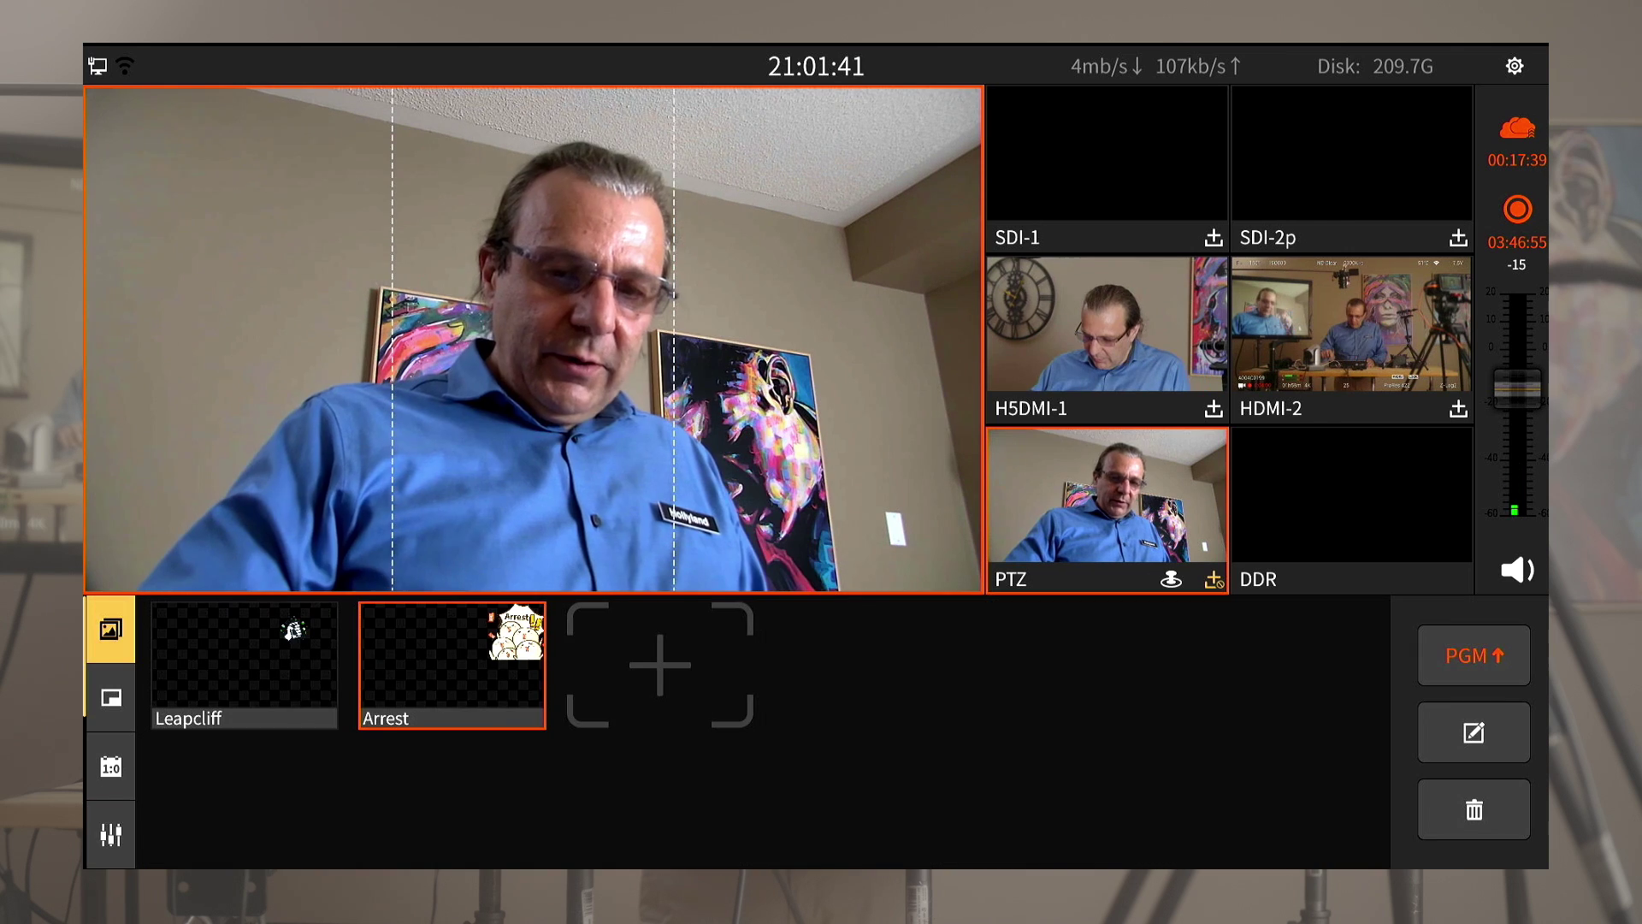
Set the streaming video bitrate to 4Mbps in the device settings.
left_click(1515, 66)
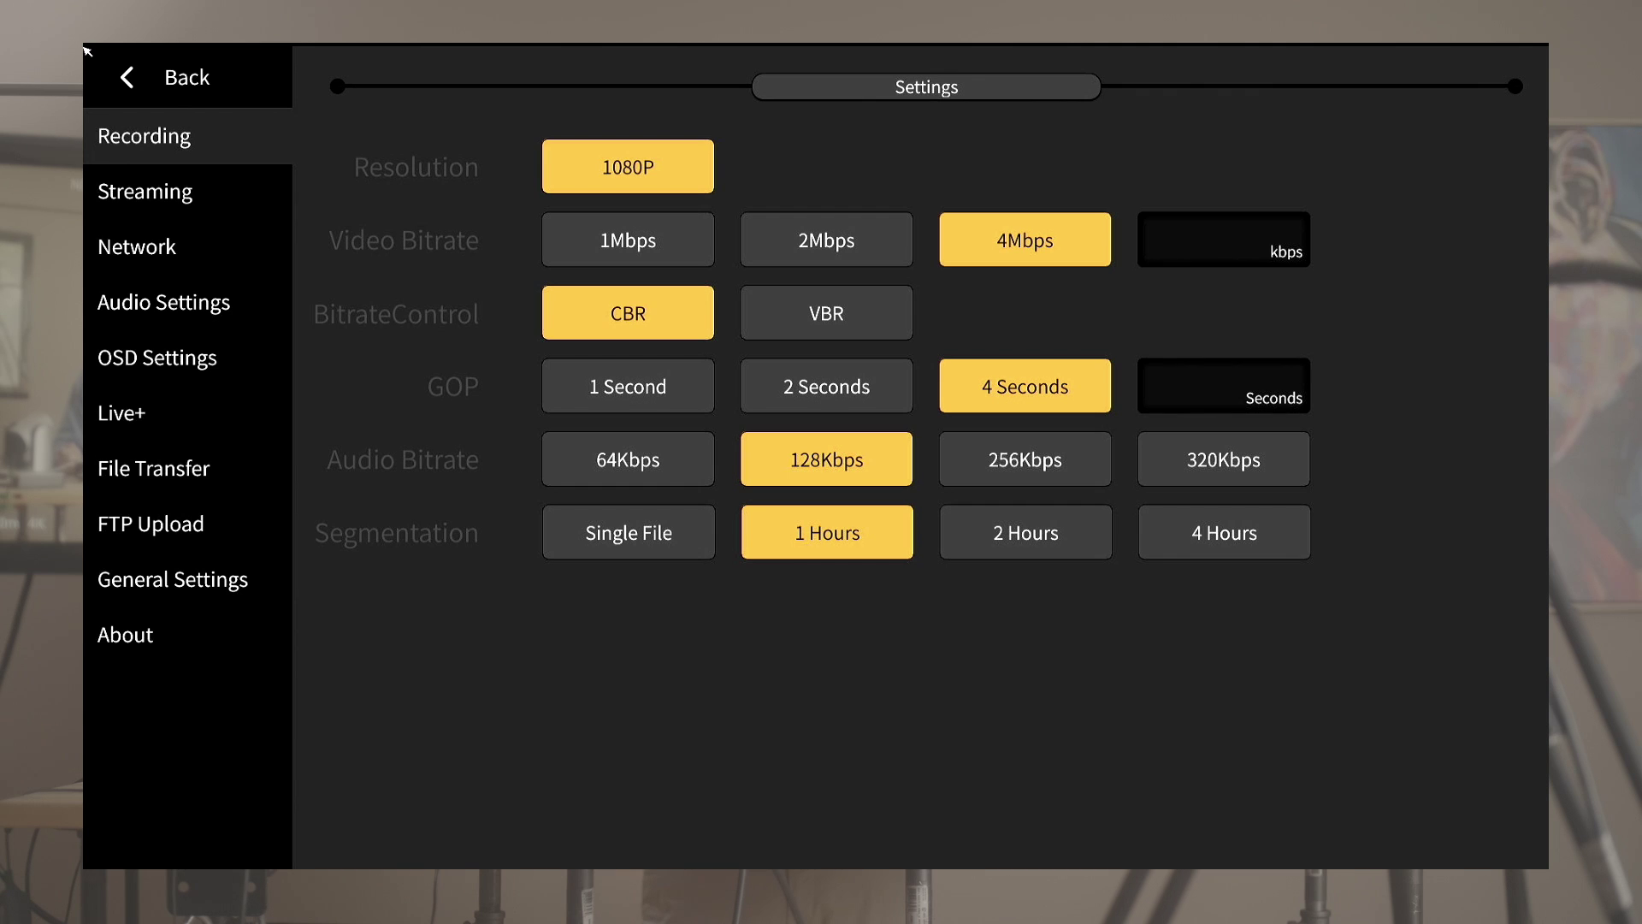
key("Down")
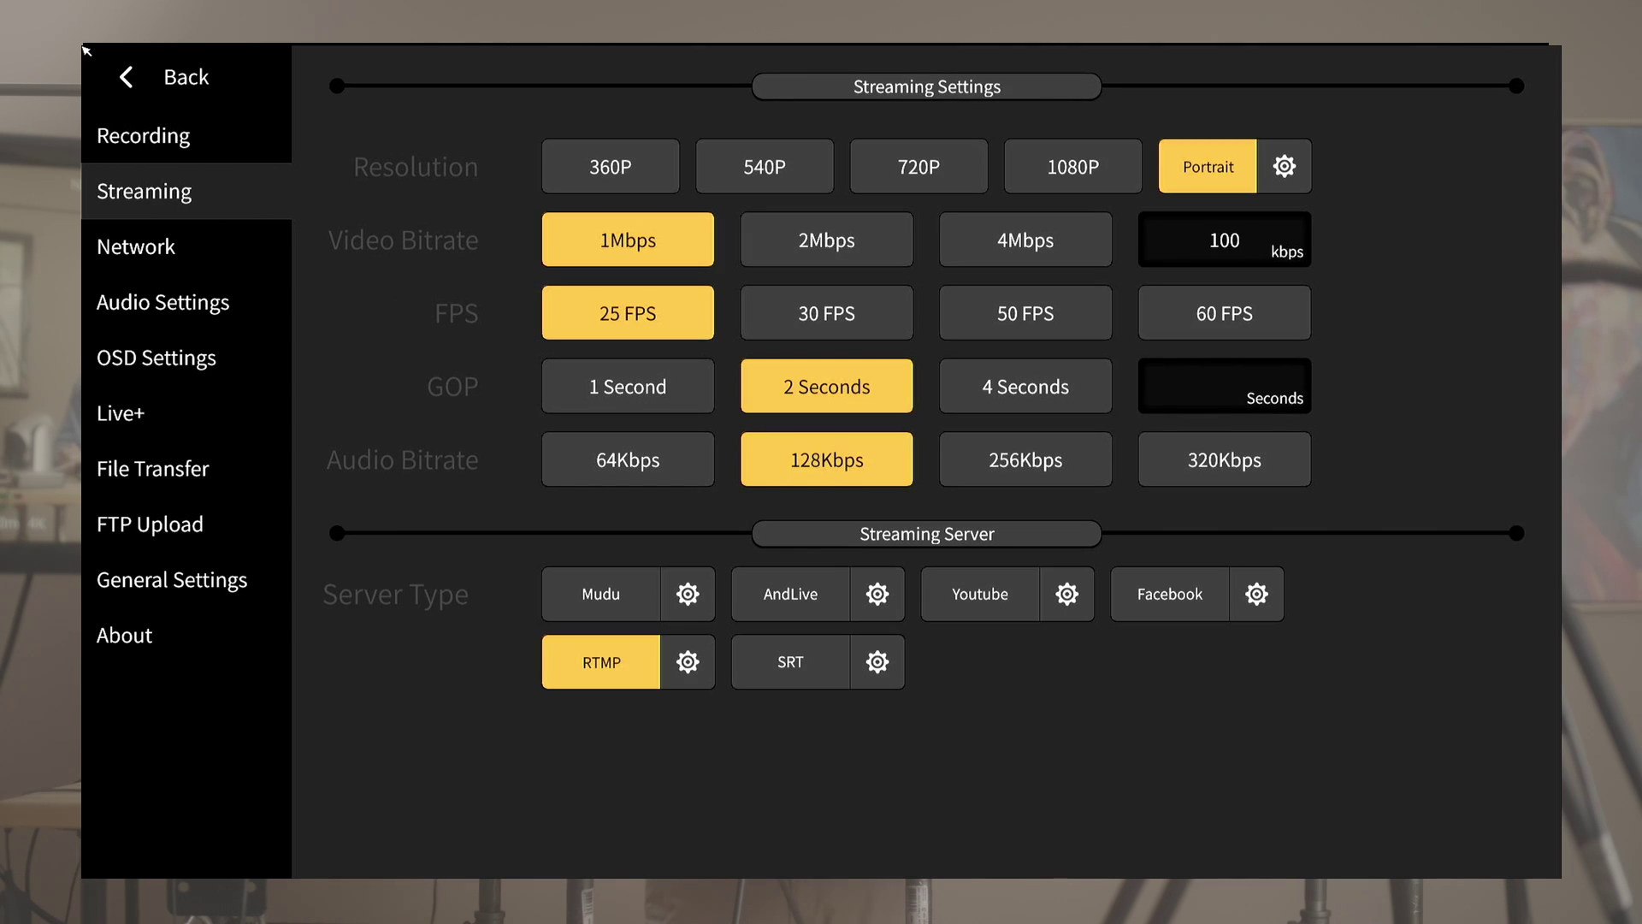
key("Right")
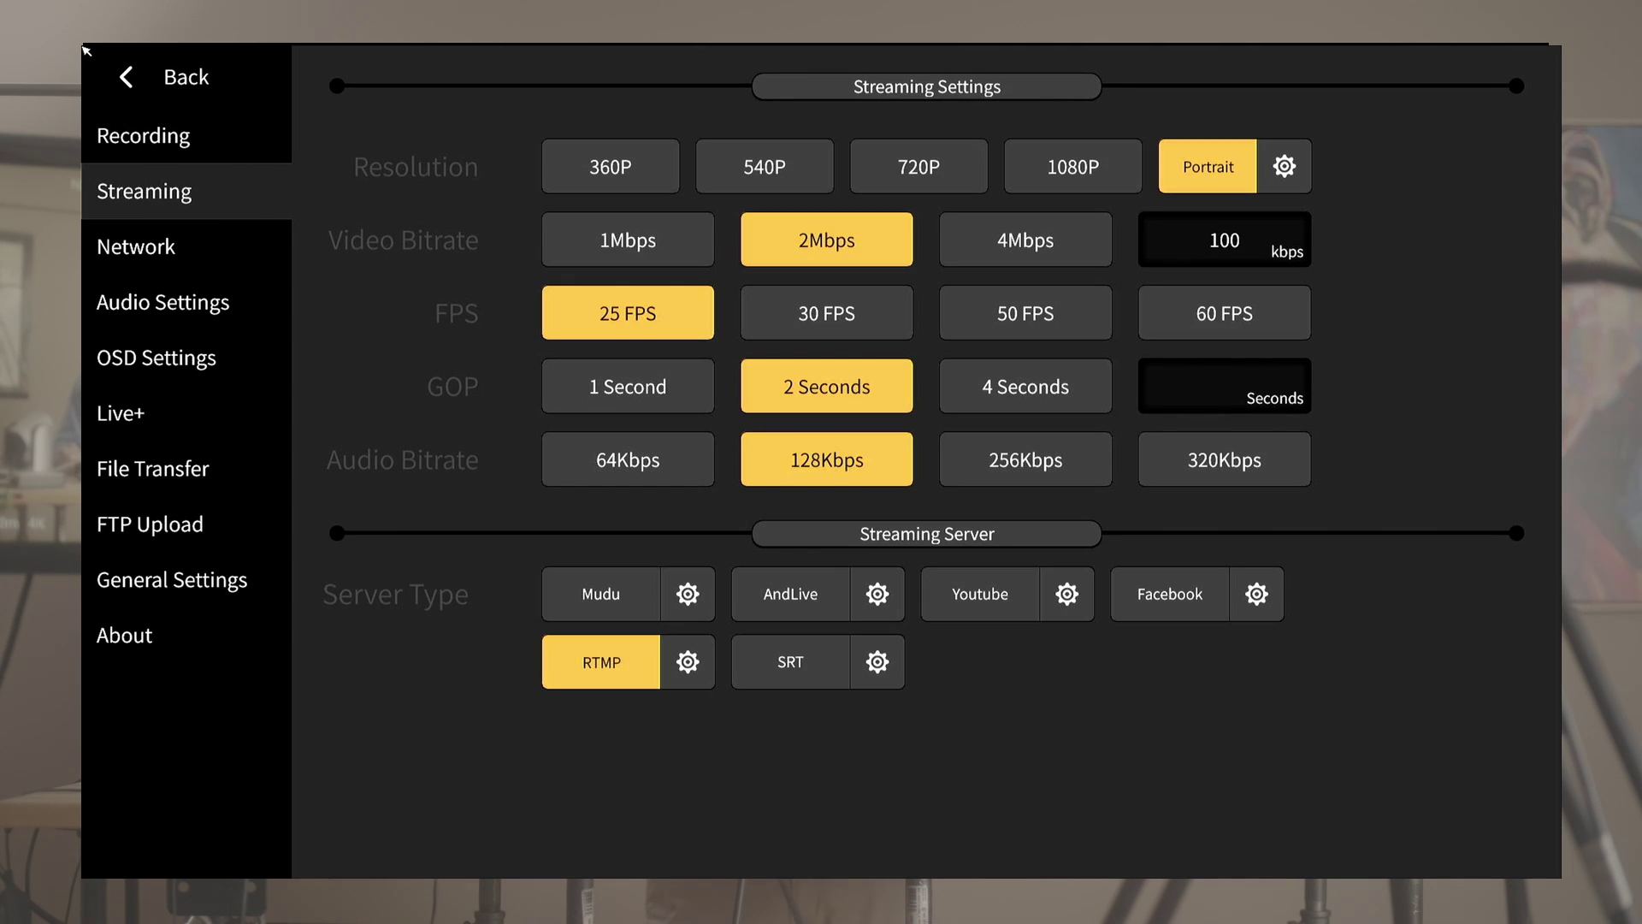
key("Right")
Examine the streaming server configurations for RTMP, Facebook and Youtube.
key("Down")
key("Return")
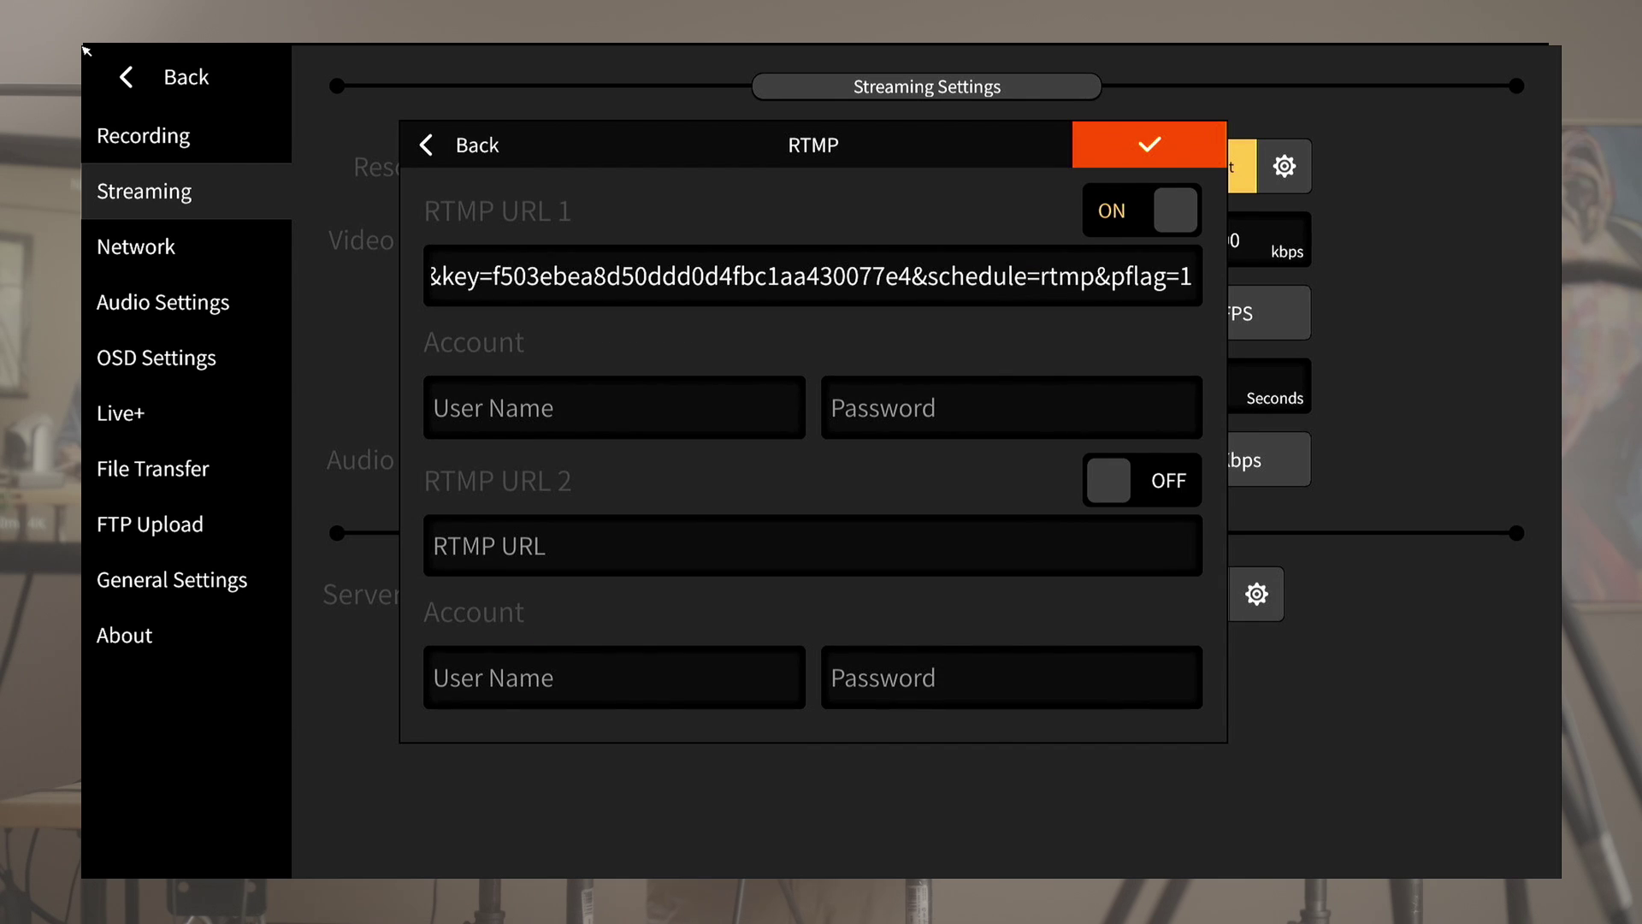
key("Return")
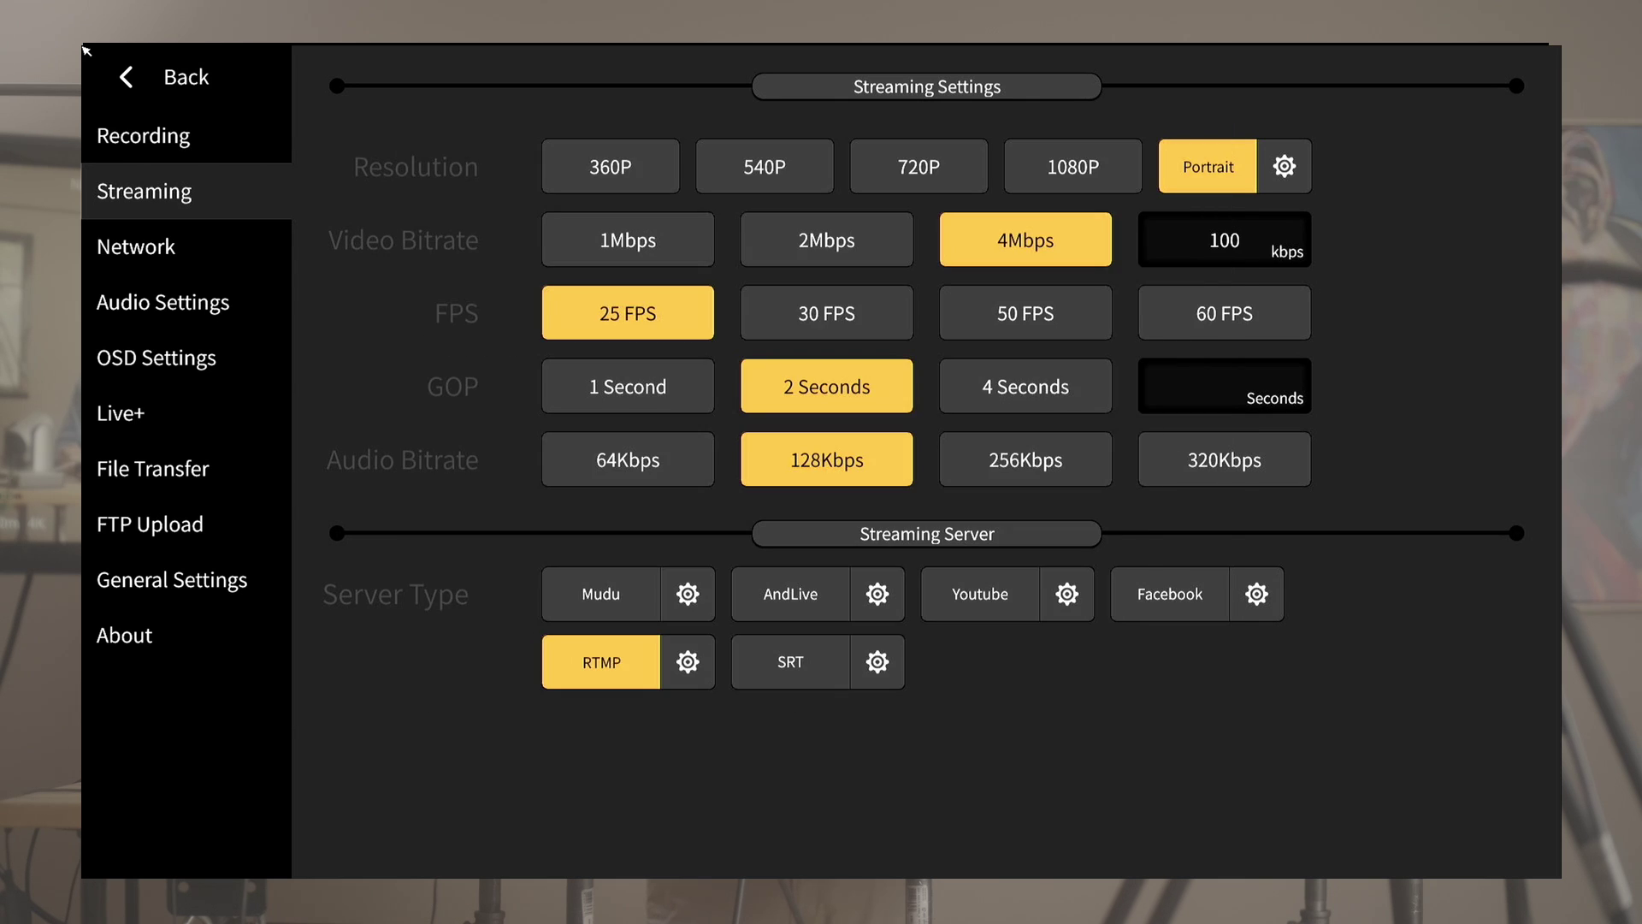
key("Up")
key("Return")
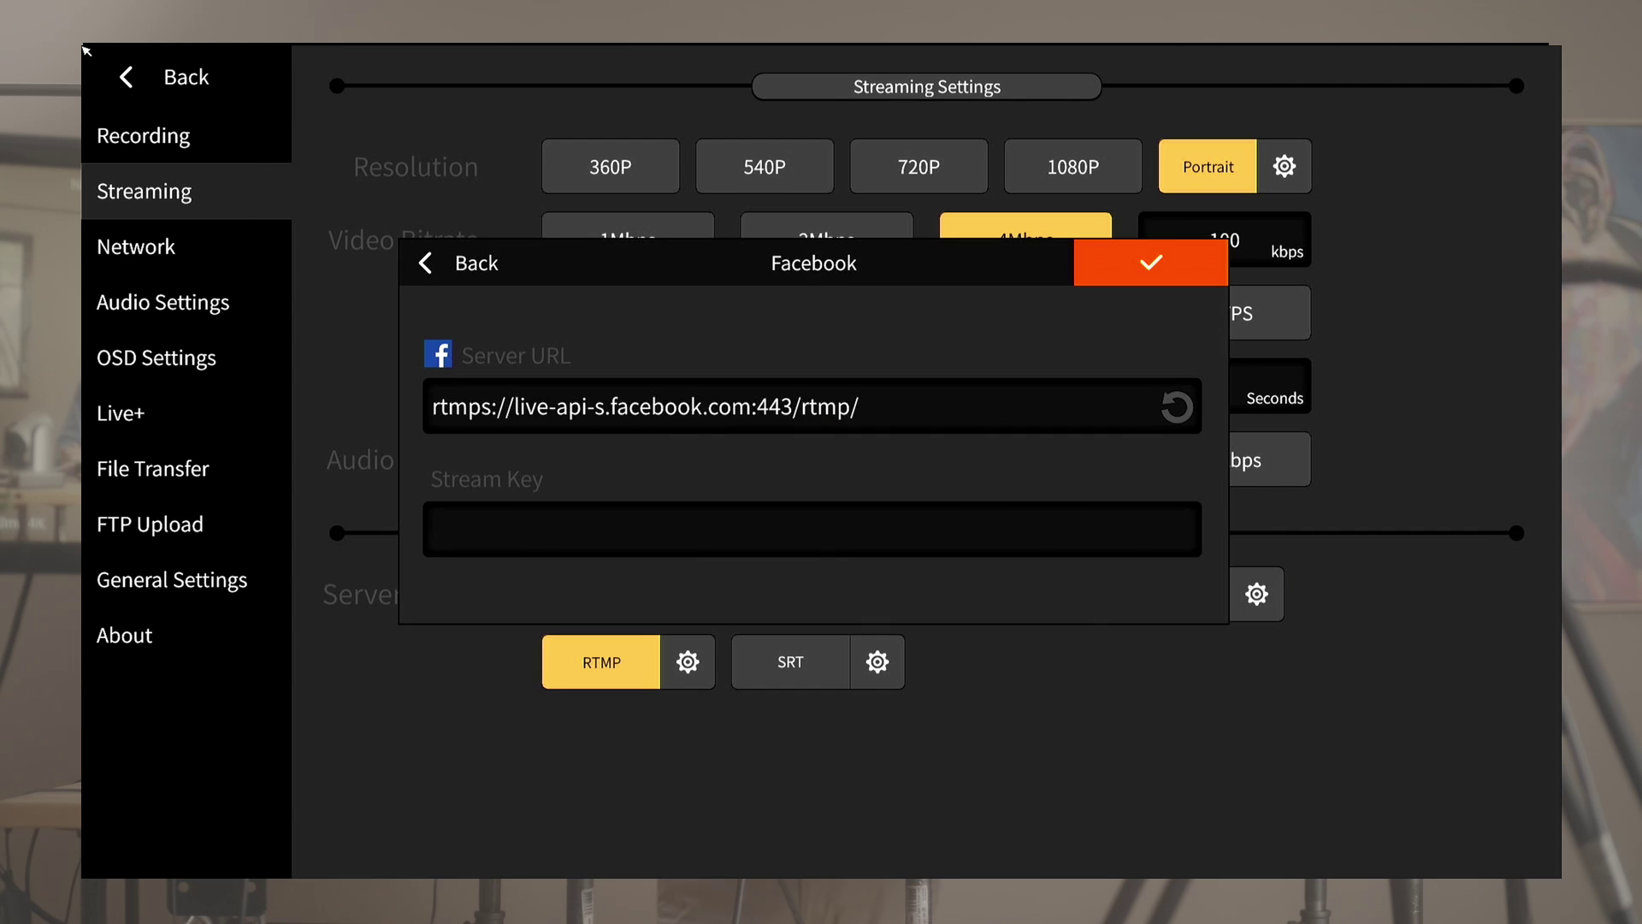
key("Return")
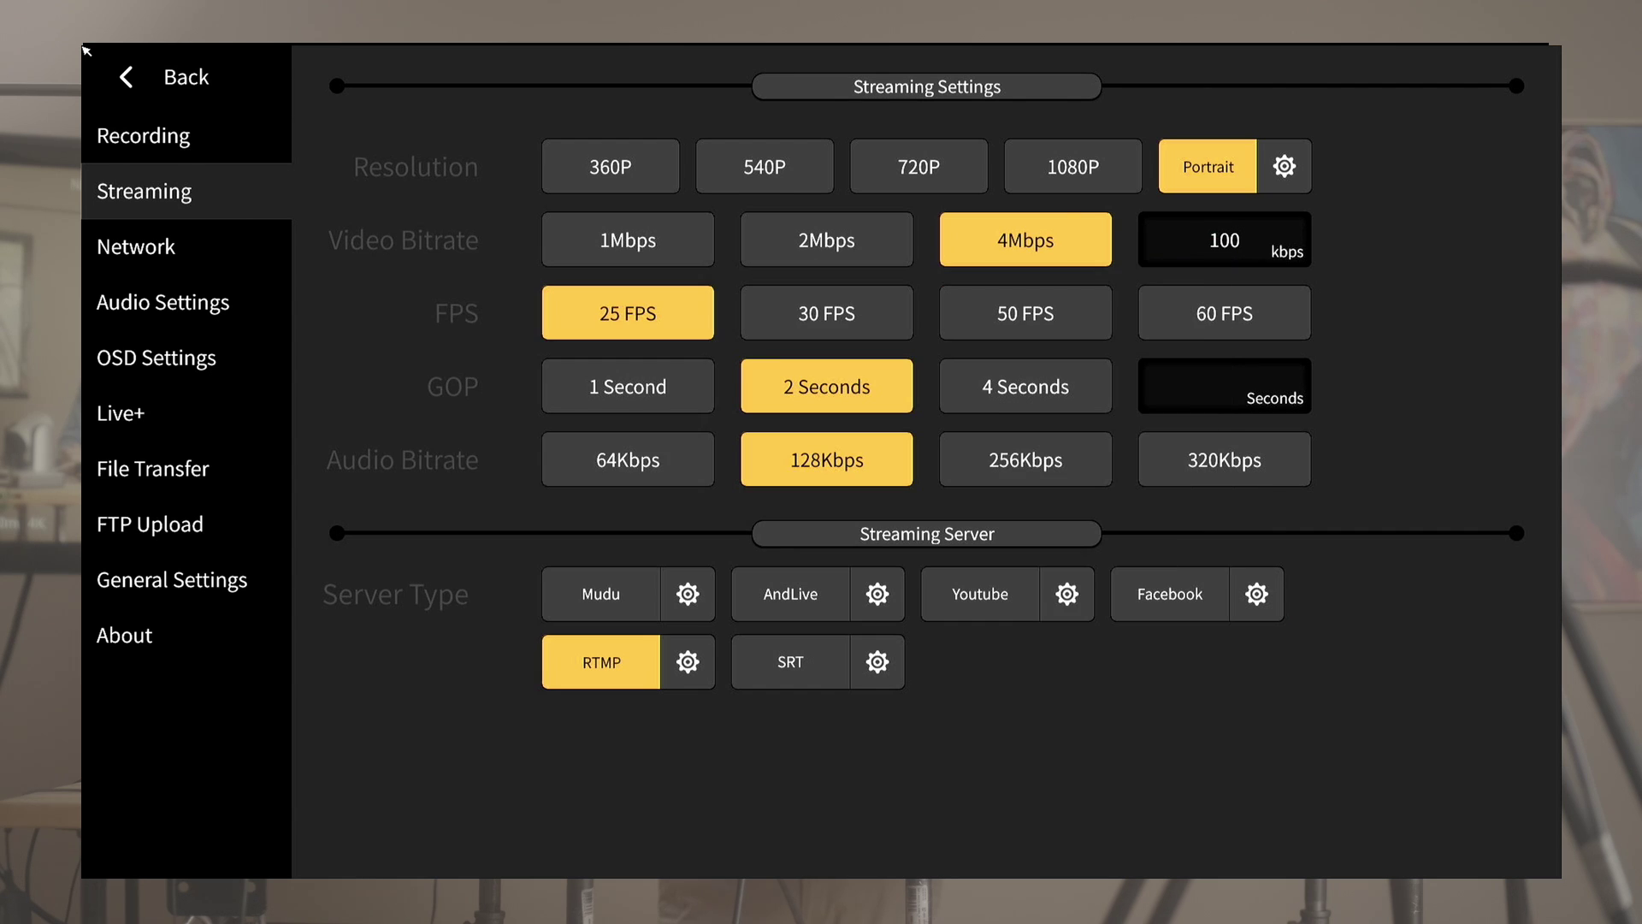
key("Left")
key("Return")
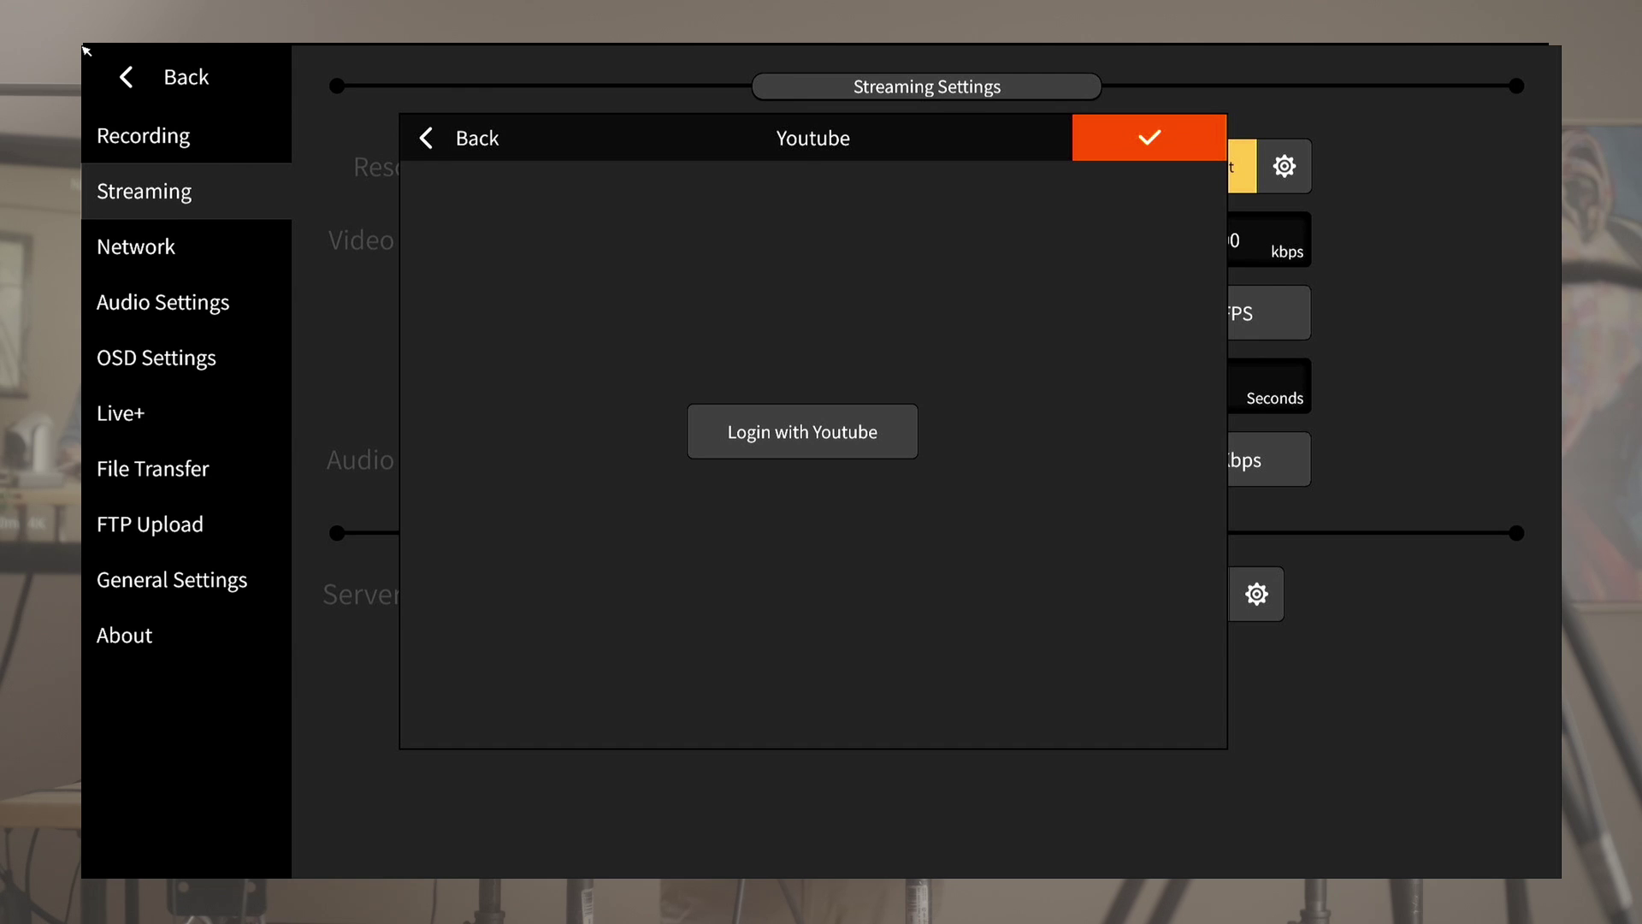
key("Escape")
Turn on Wi-Fi in the network settings.
key("Down")
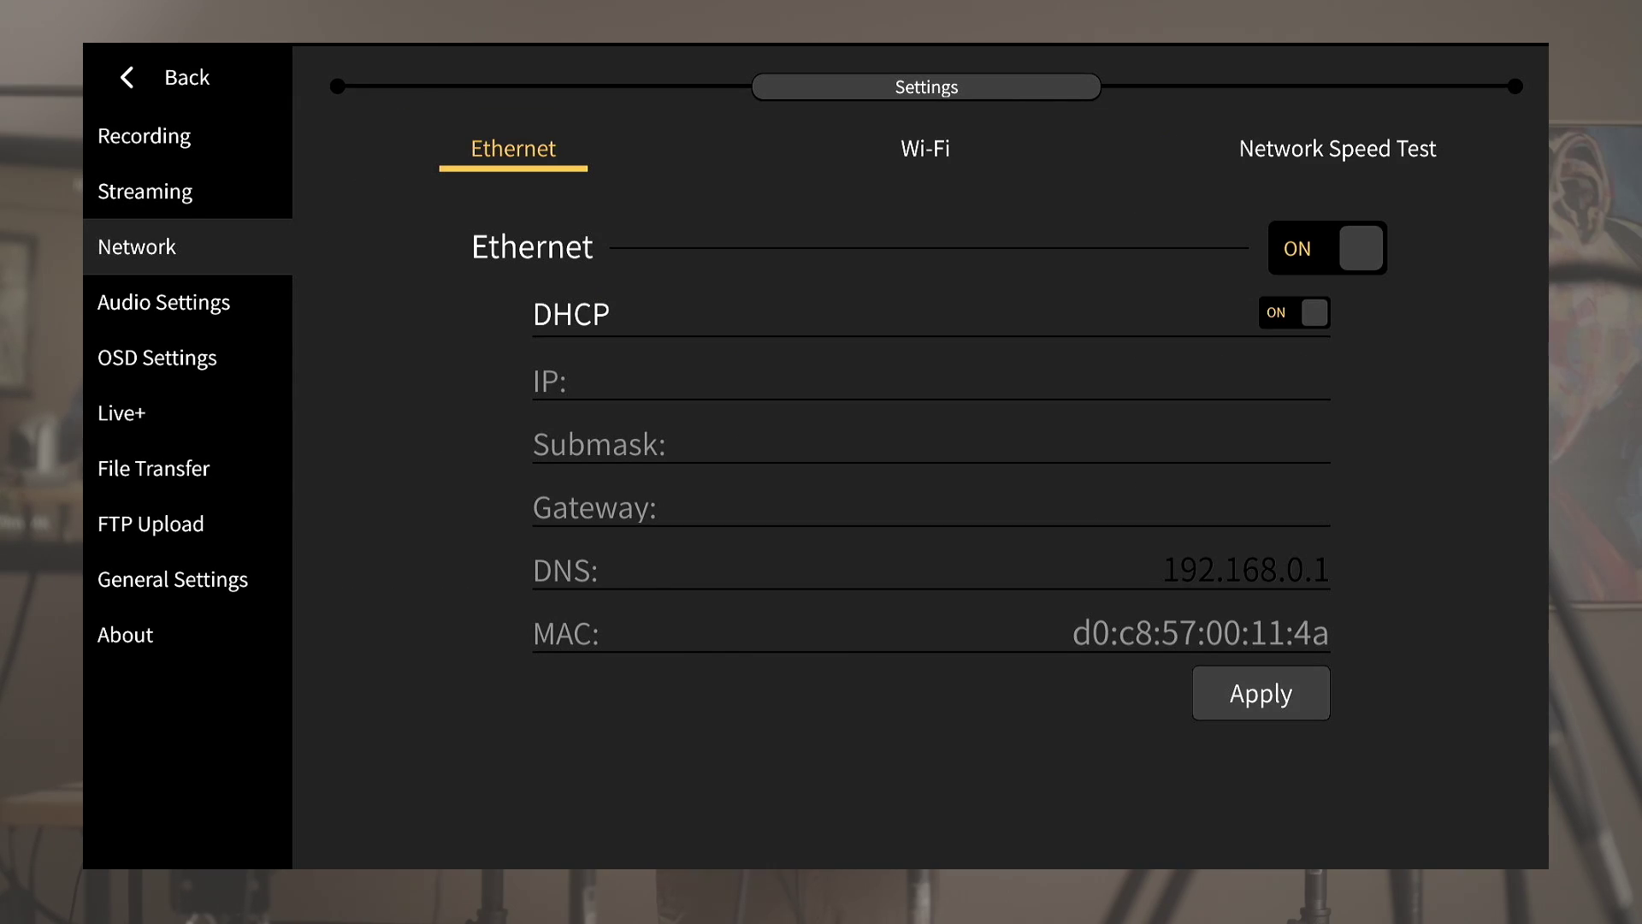
key("Right")
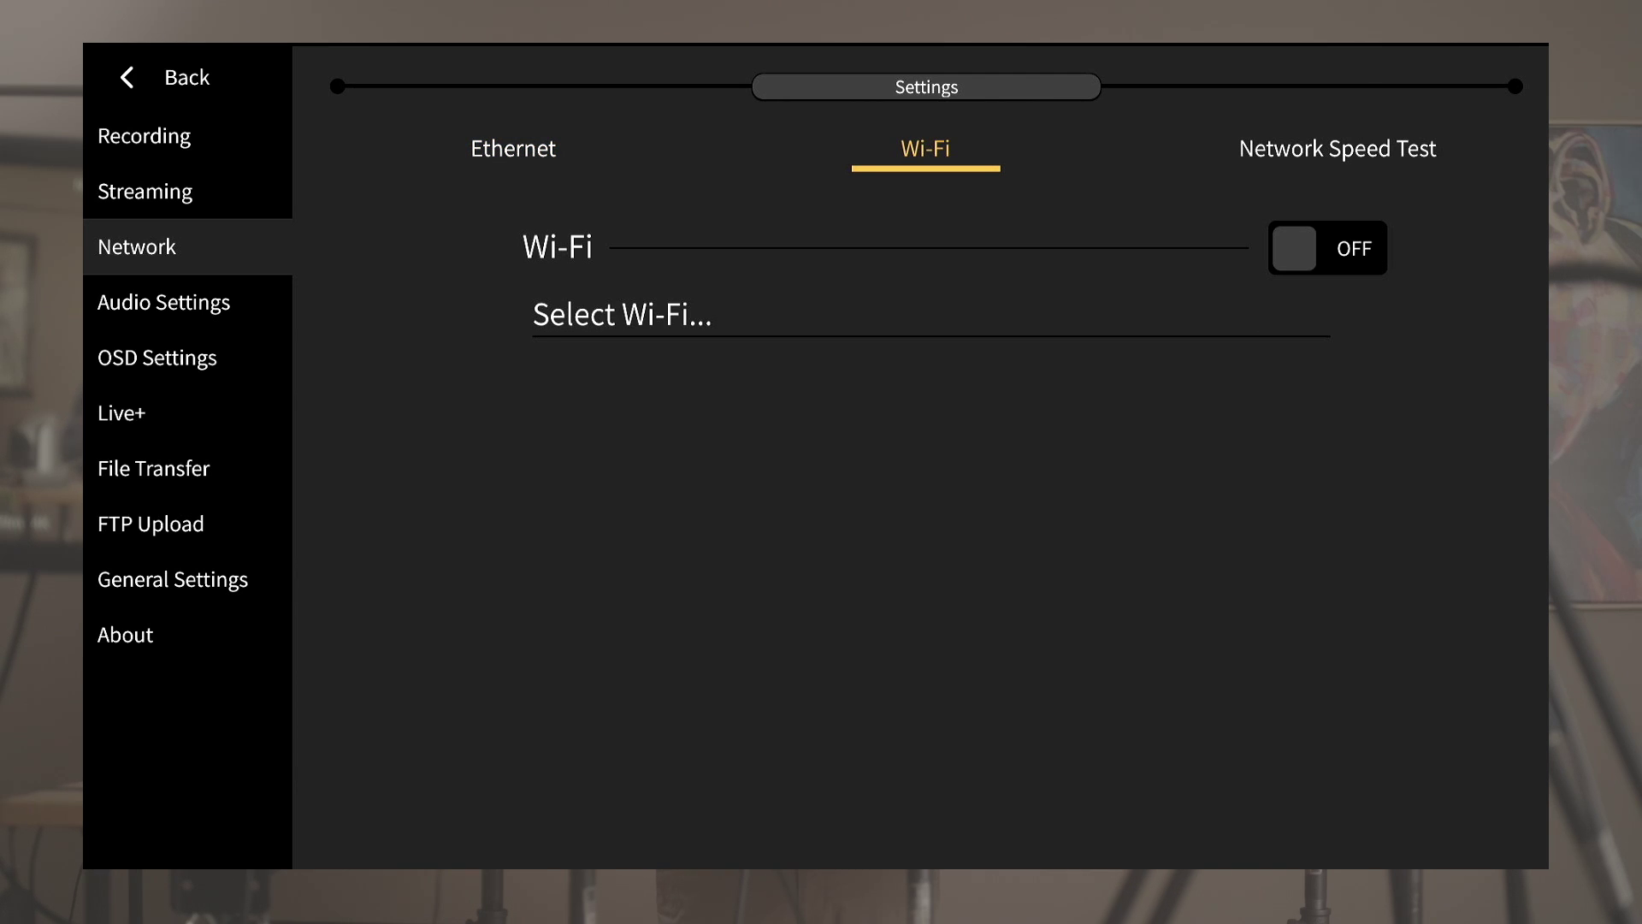
left_click(1328, 248)
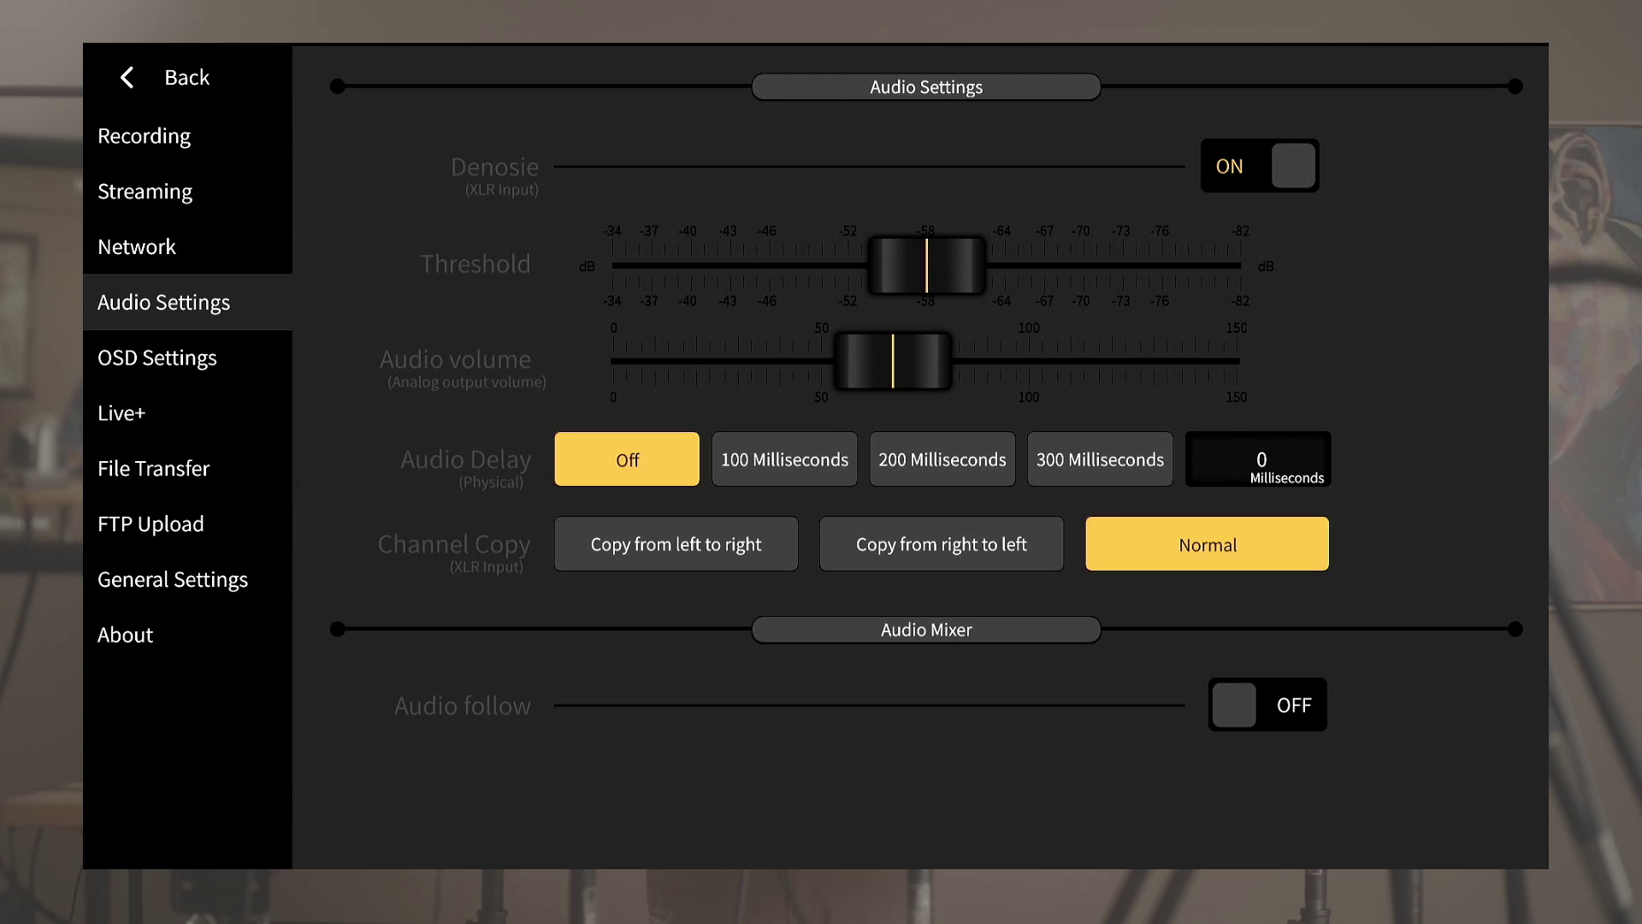
Enable XLR input denoise and audio follow, and set the analog output volume to about 75.
left_click(1268, 705)
left_click(1268, 705)
left_click_drag(893, 361, 935, 361)
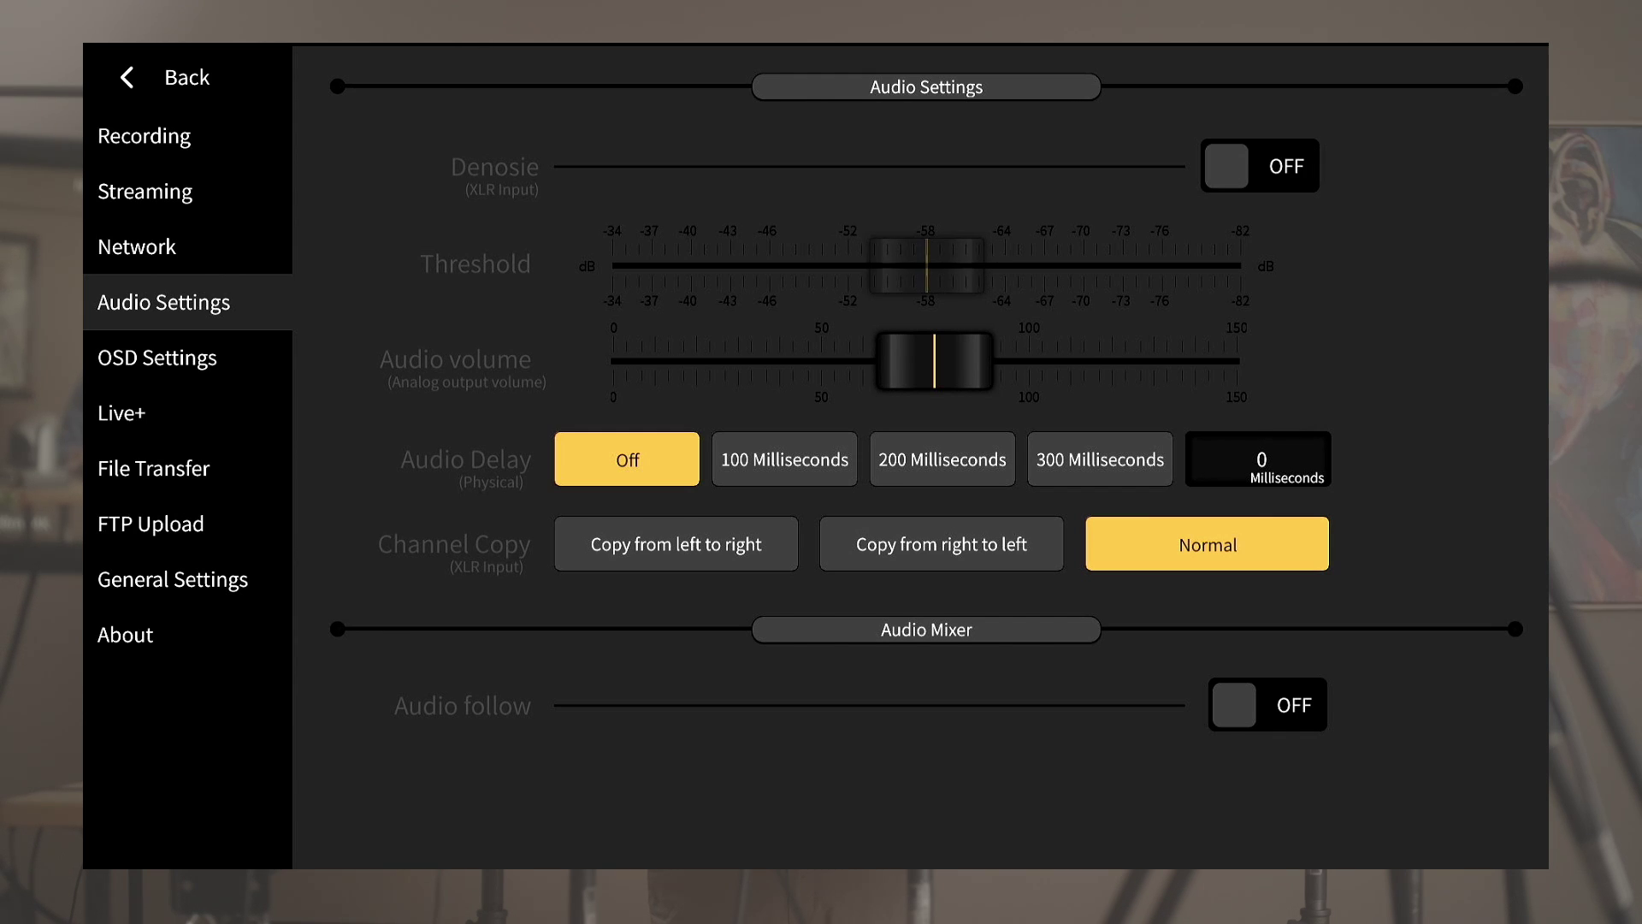
left_click(1260, 165)
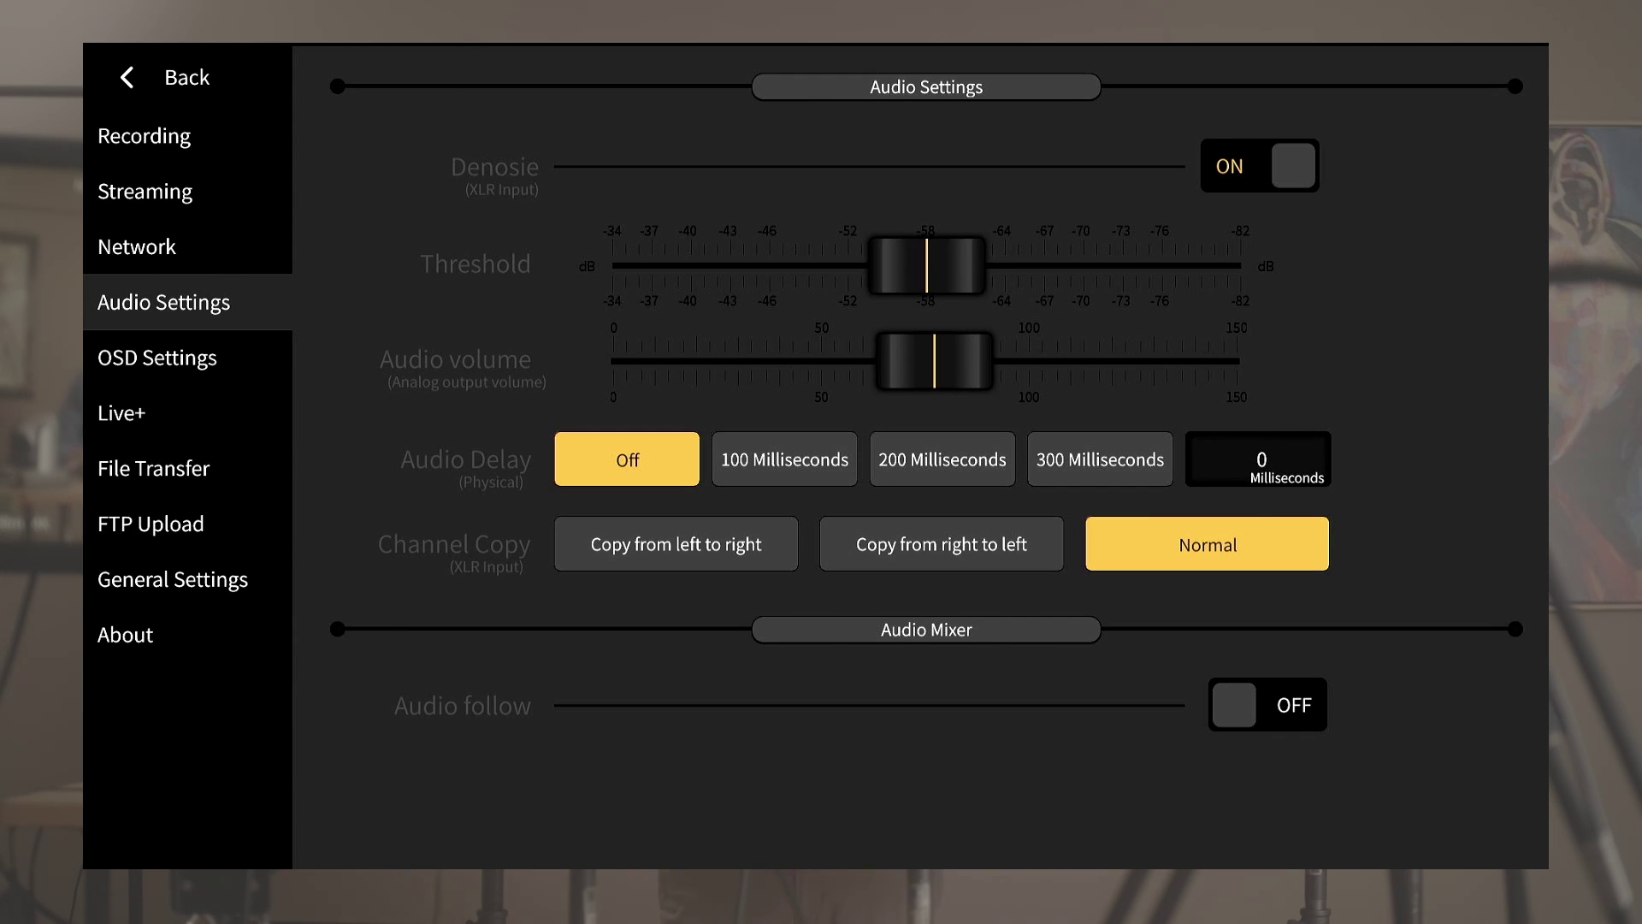
left_click_drag(934, 361, 956, 361)
mouse_move(927, 265)
left_mouse_down()
mouse_move(950, 265)
mouse_move(926, 265)
left_mouse_up()
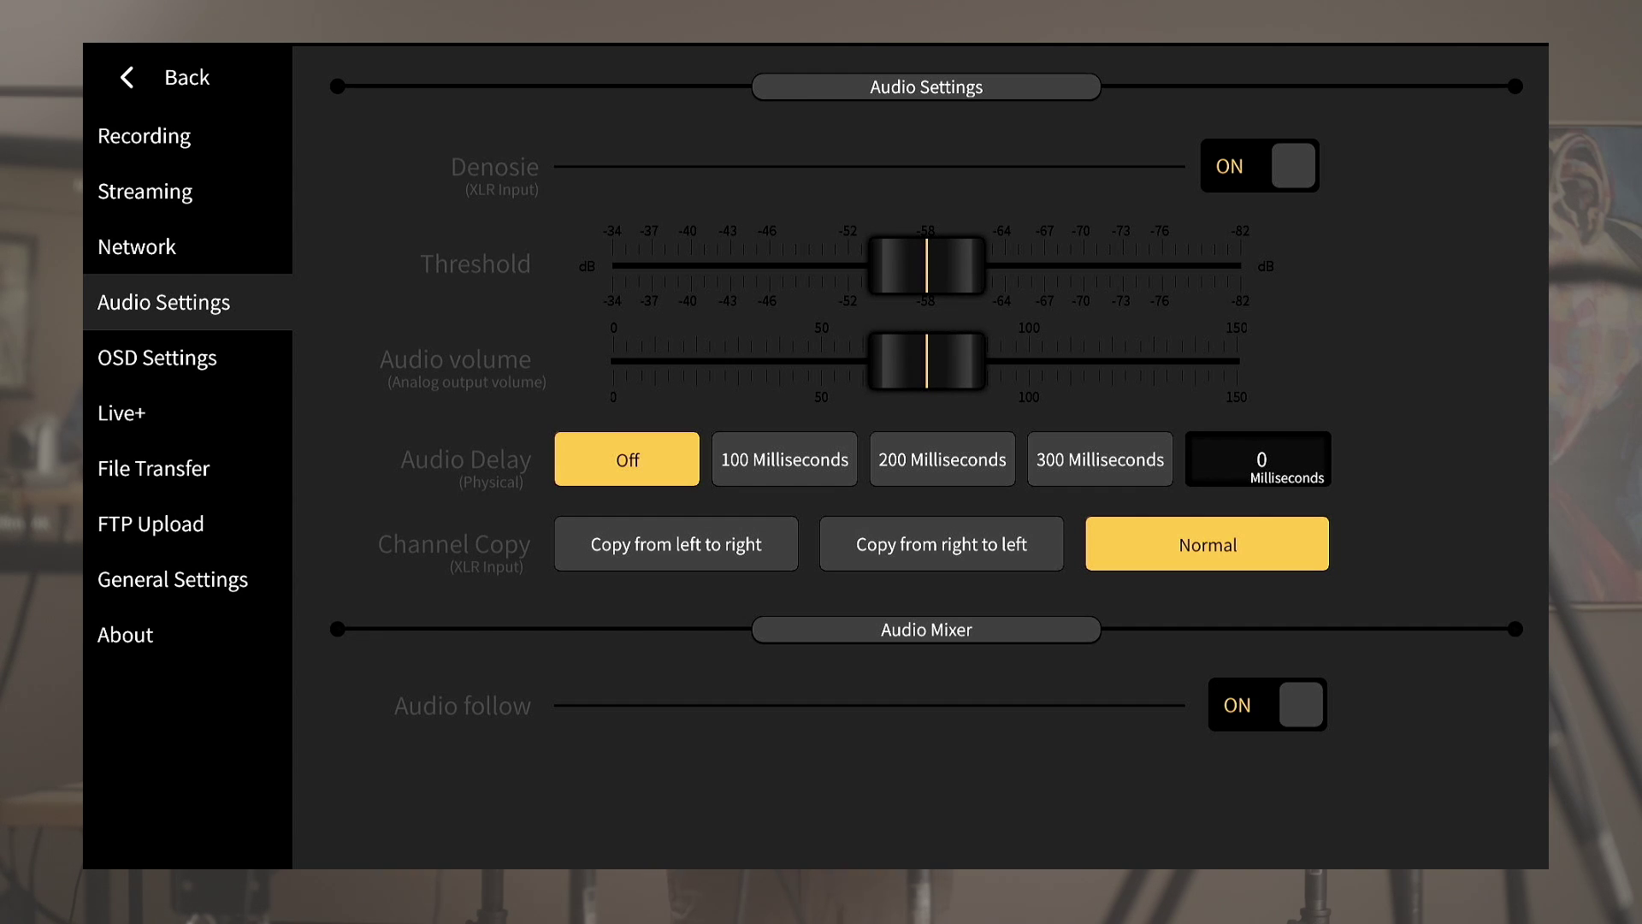
Set the Live+ Interaction video source to HDMI-2 and the Live+ Unite load stream to SDI-2.
left_click(122, 413)
left_click(1093, 167)
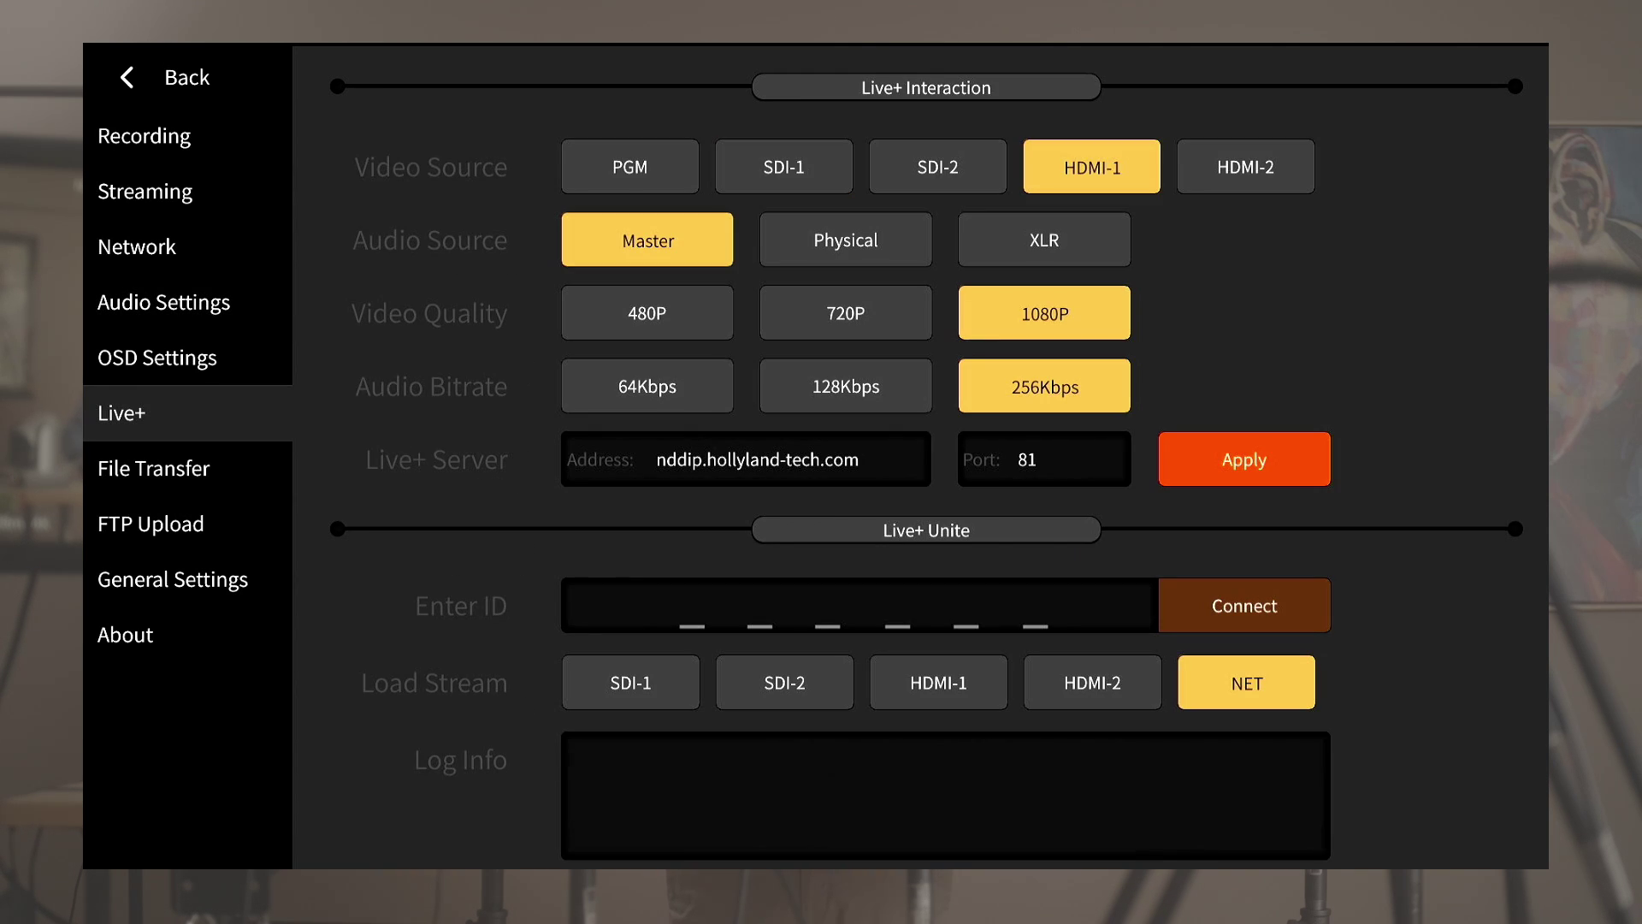
left_click(1246, 167)
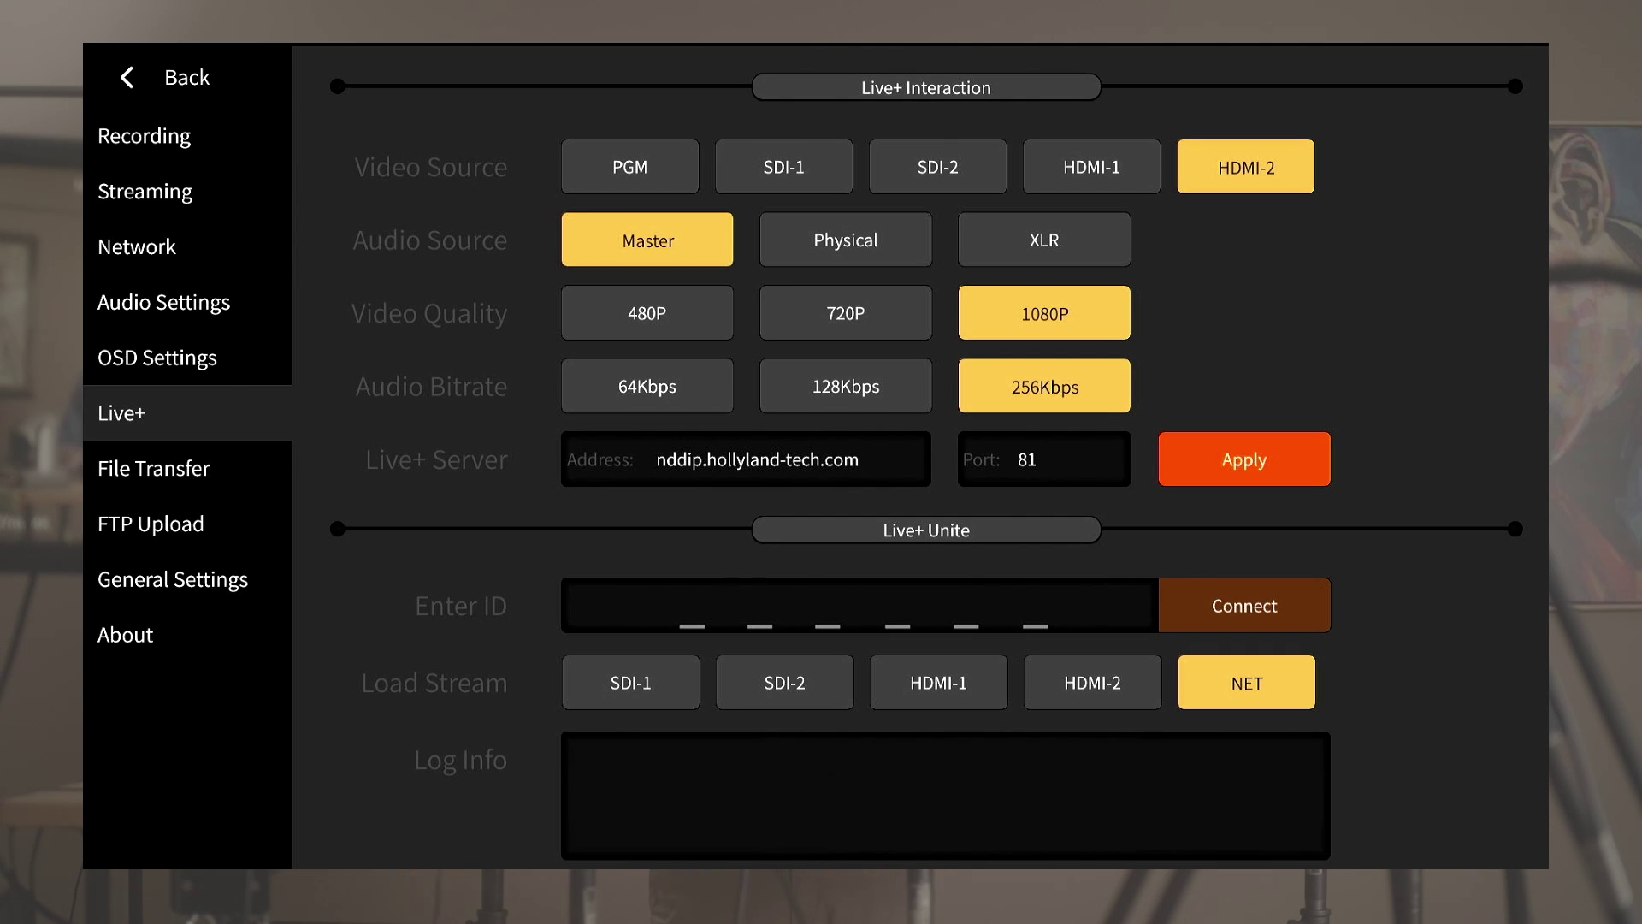
left_click(784, 683)
Inspect the CG user folder on the internal disk in File Transfer and return to the root folder.
left_click(154, 469)
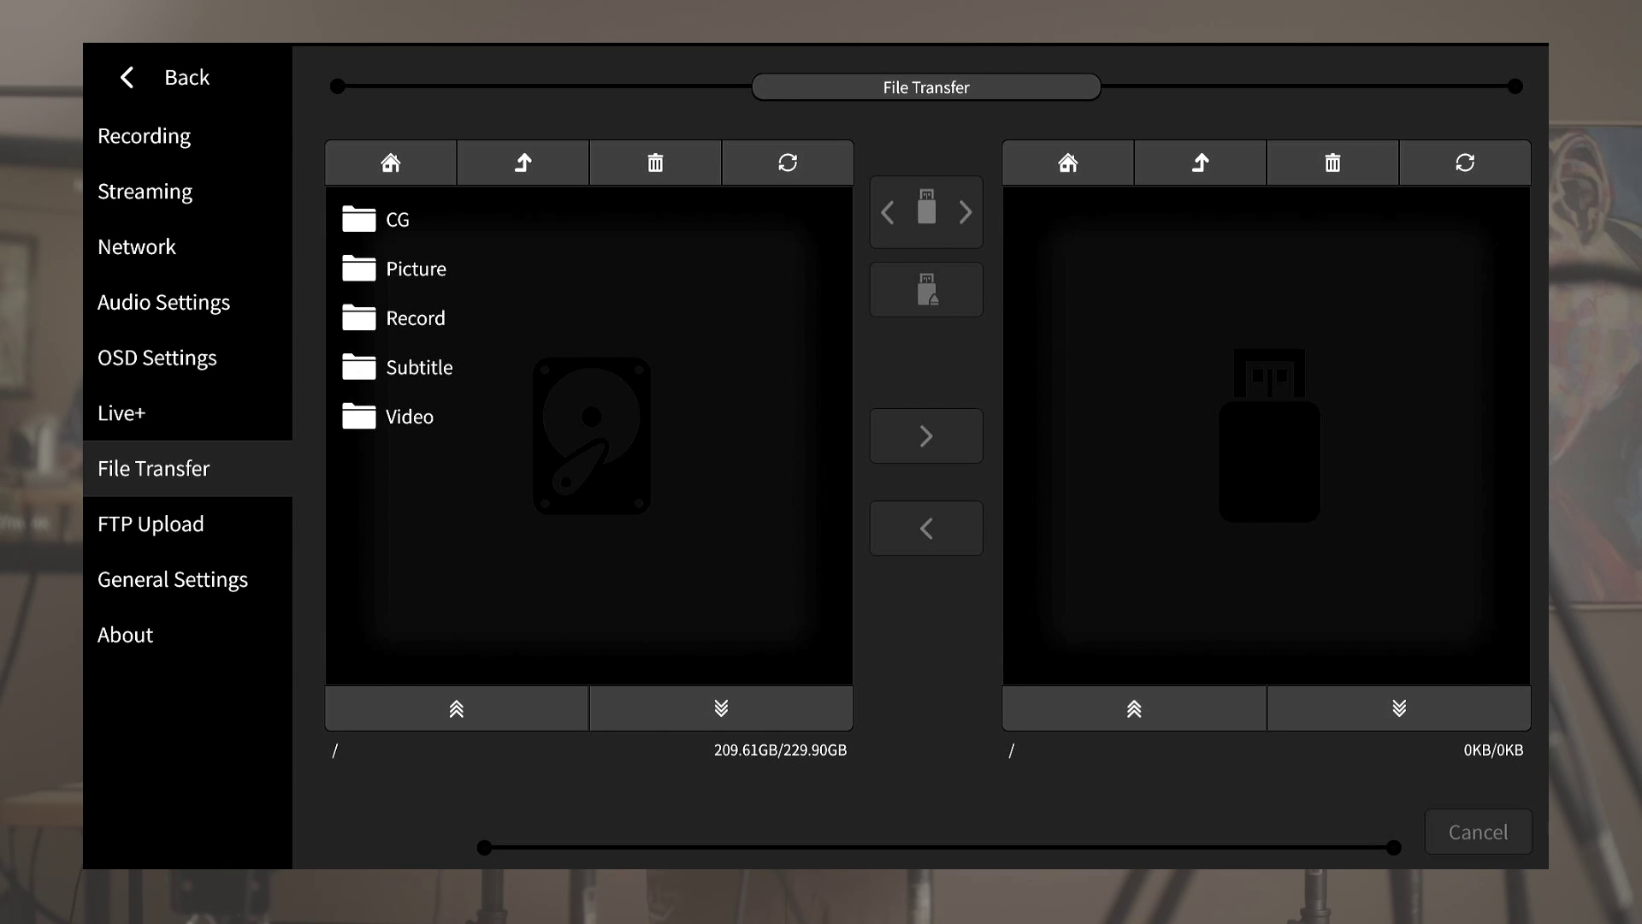
left_click(589, 220)
double_click(588, 220)
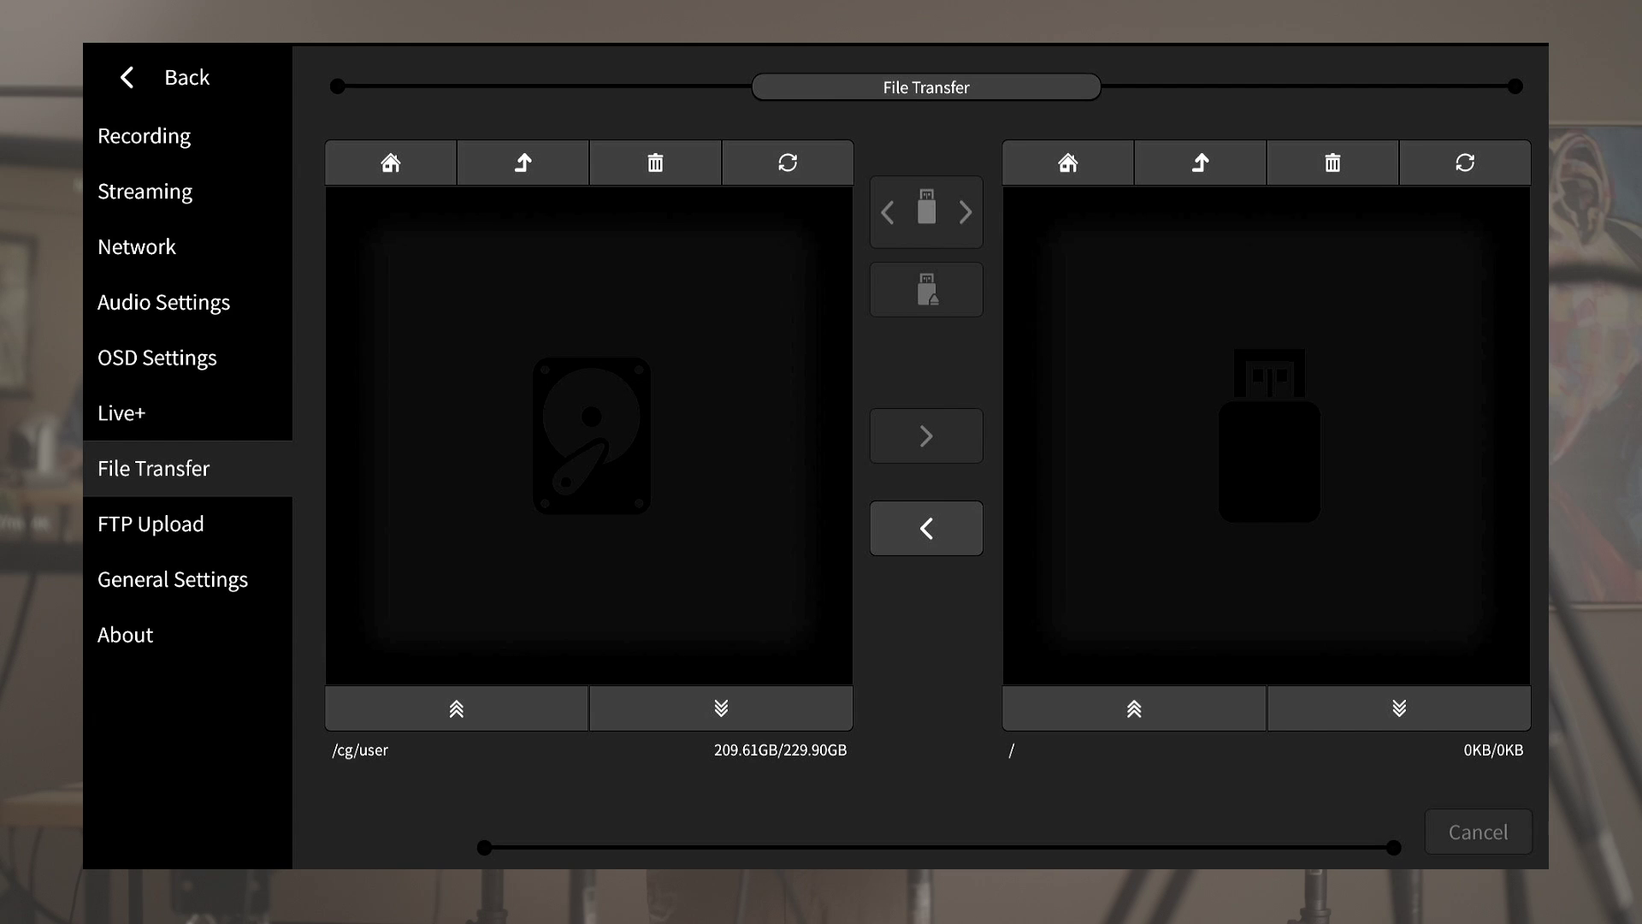
left_click(391, 163)
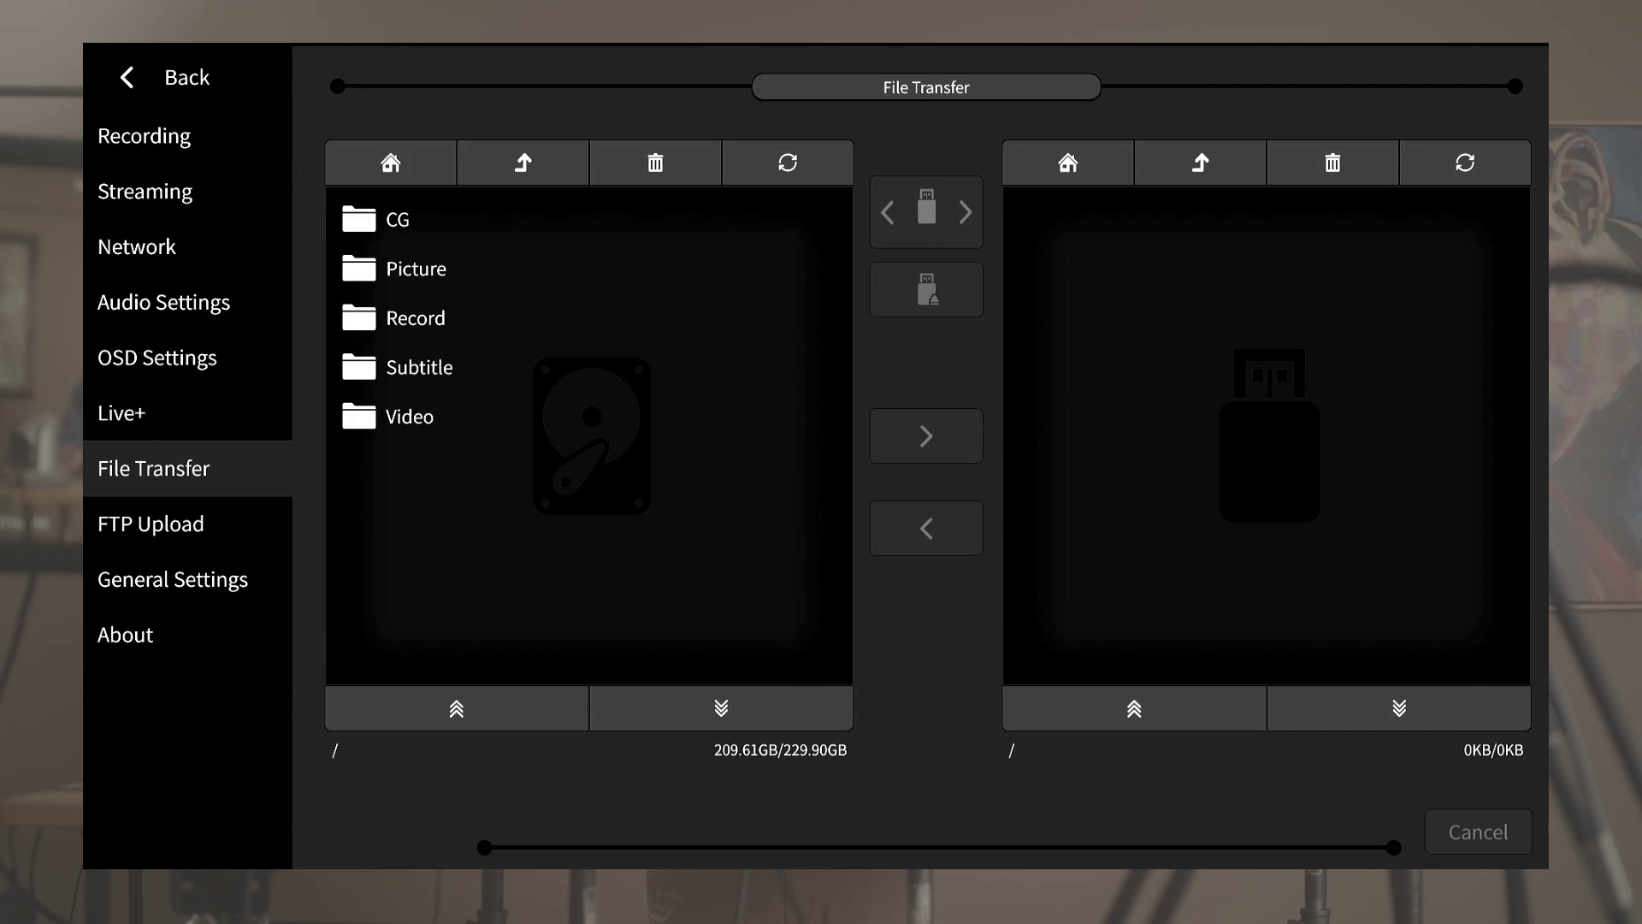
Inspect the Picture user folder on the internal disk and return to the root folder.
double_click(588, 269)
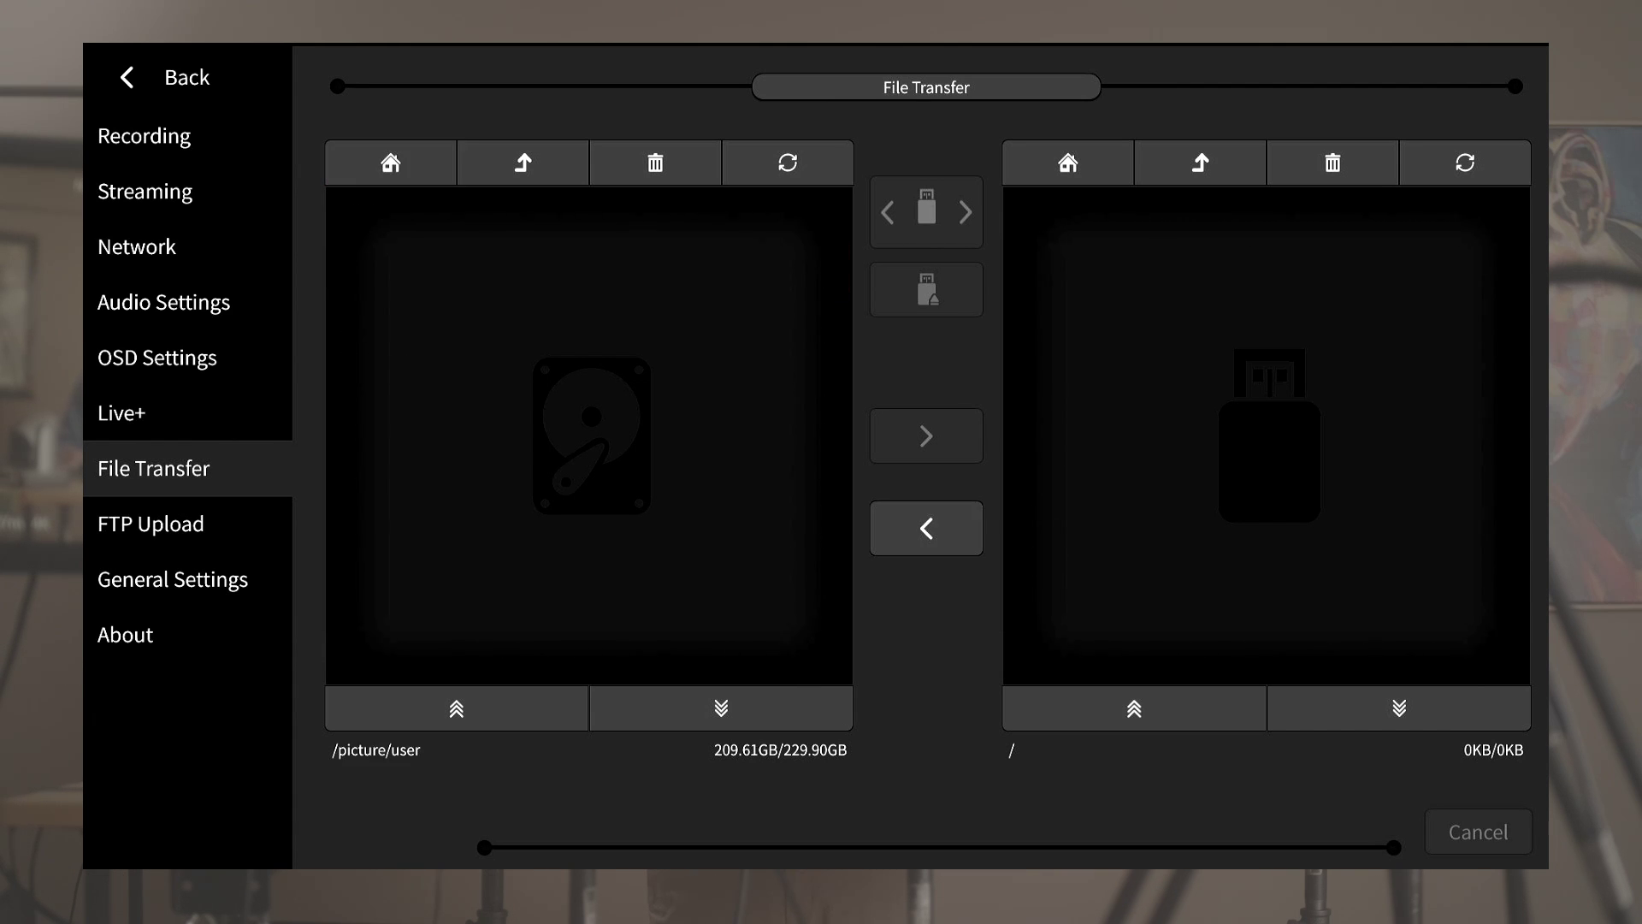
key("BackSpace")
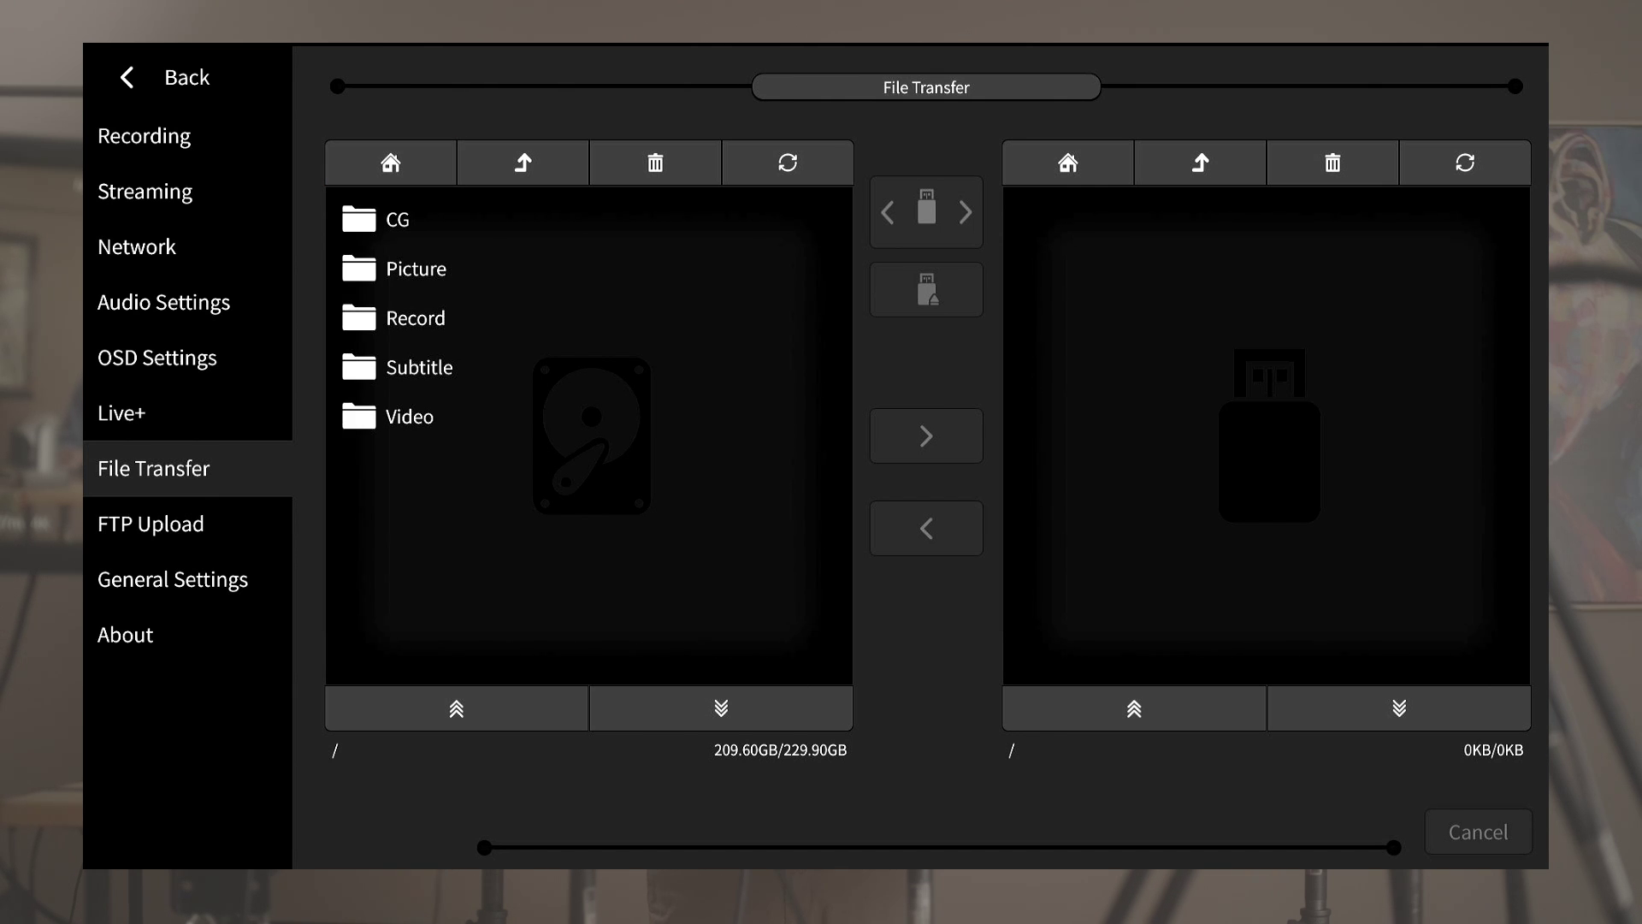
Turn off the Make date folder and Upload in idle options in the FTP upload settings.
left_click(187, 524)
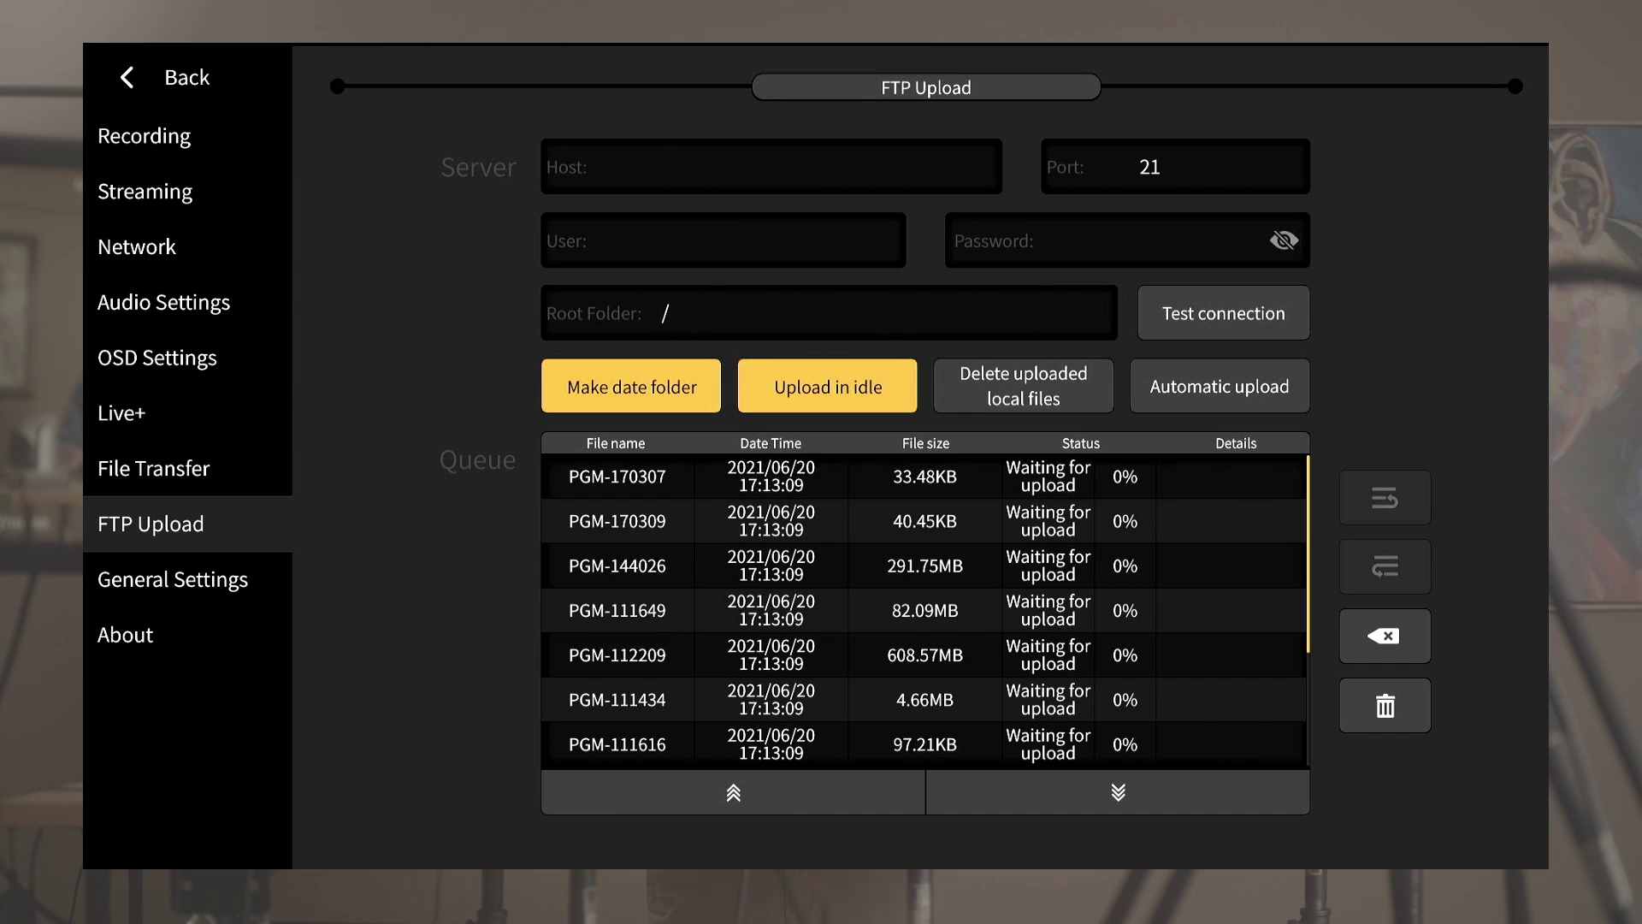
left_click(631, 386)
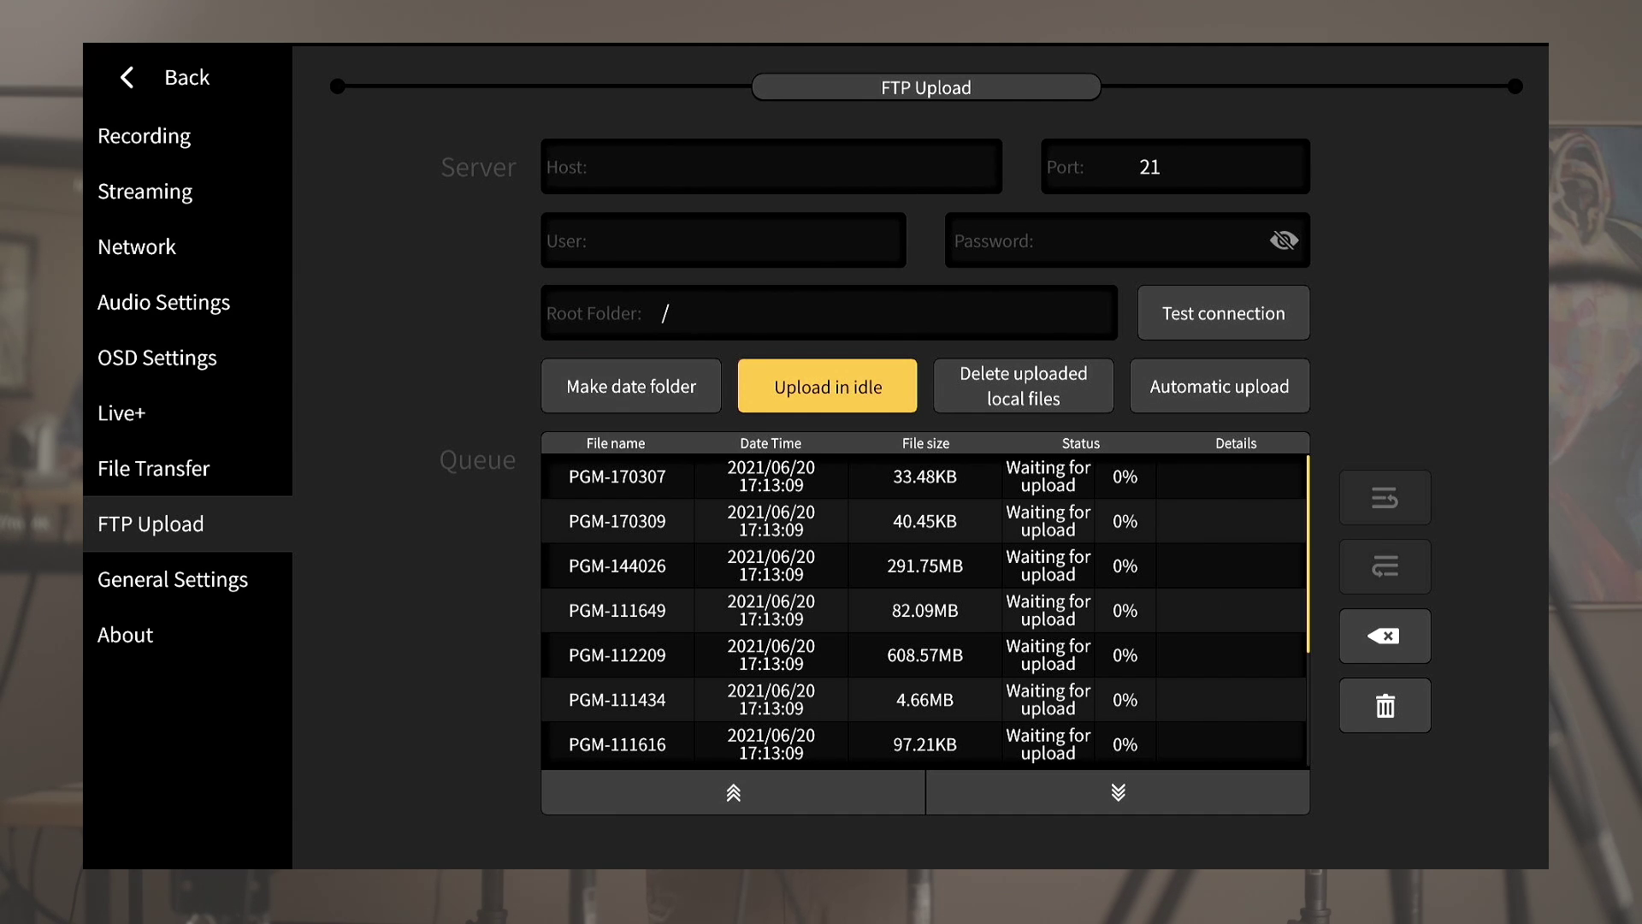
left_click(827, 386)
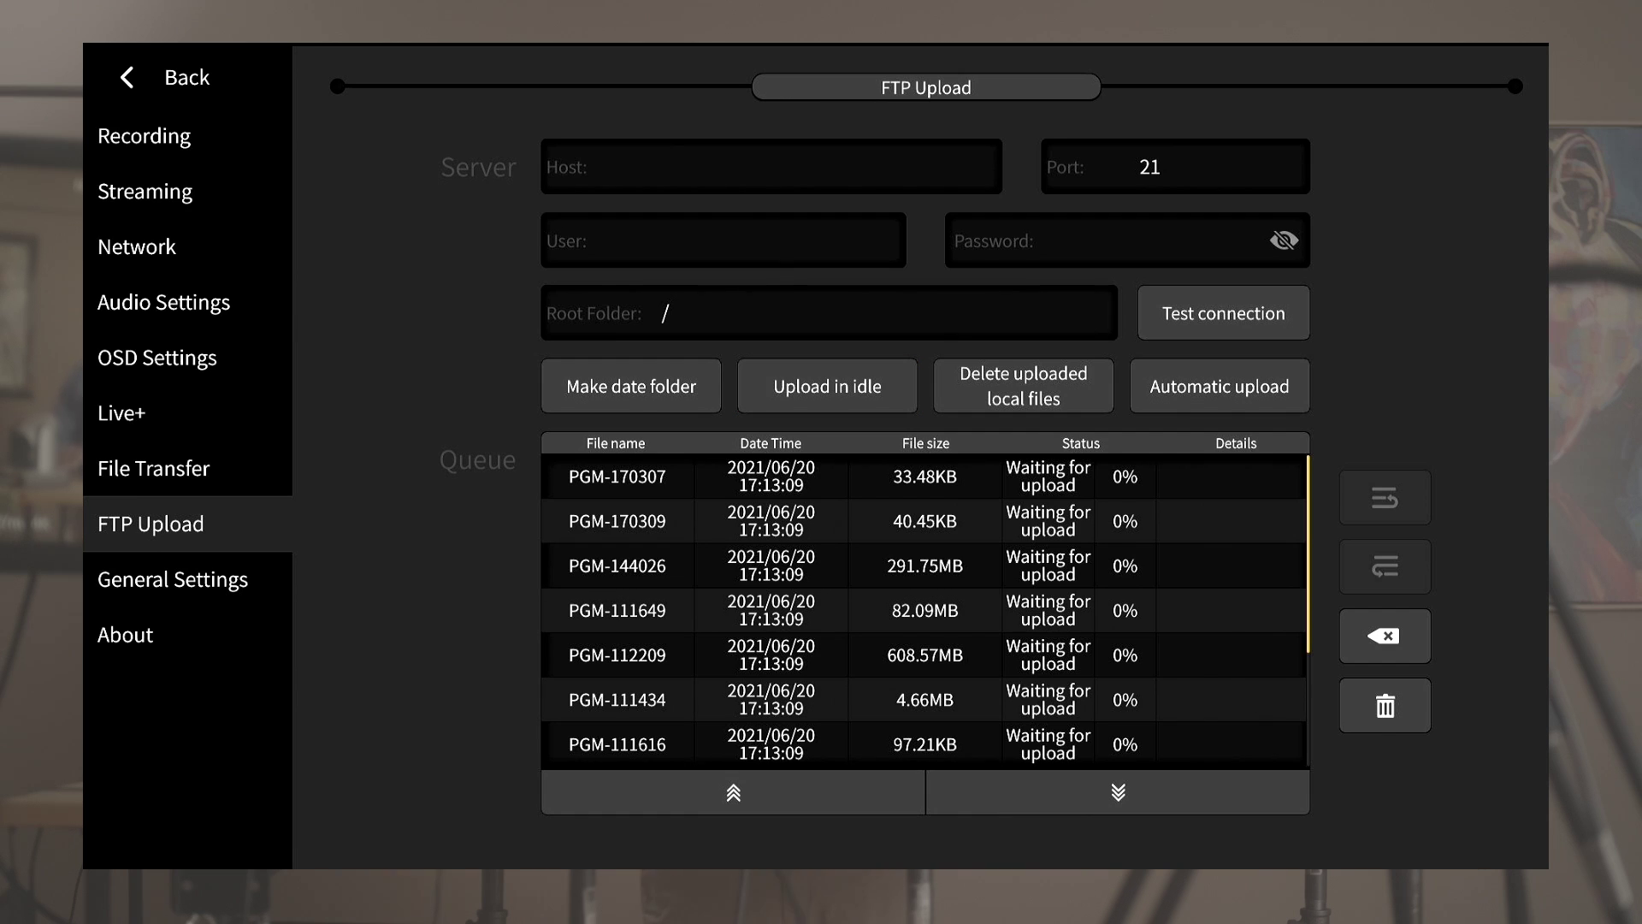
Set the time zone to GMT-7 in the general settings.
left_click(173, 579)
left_click(643, 232)
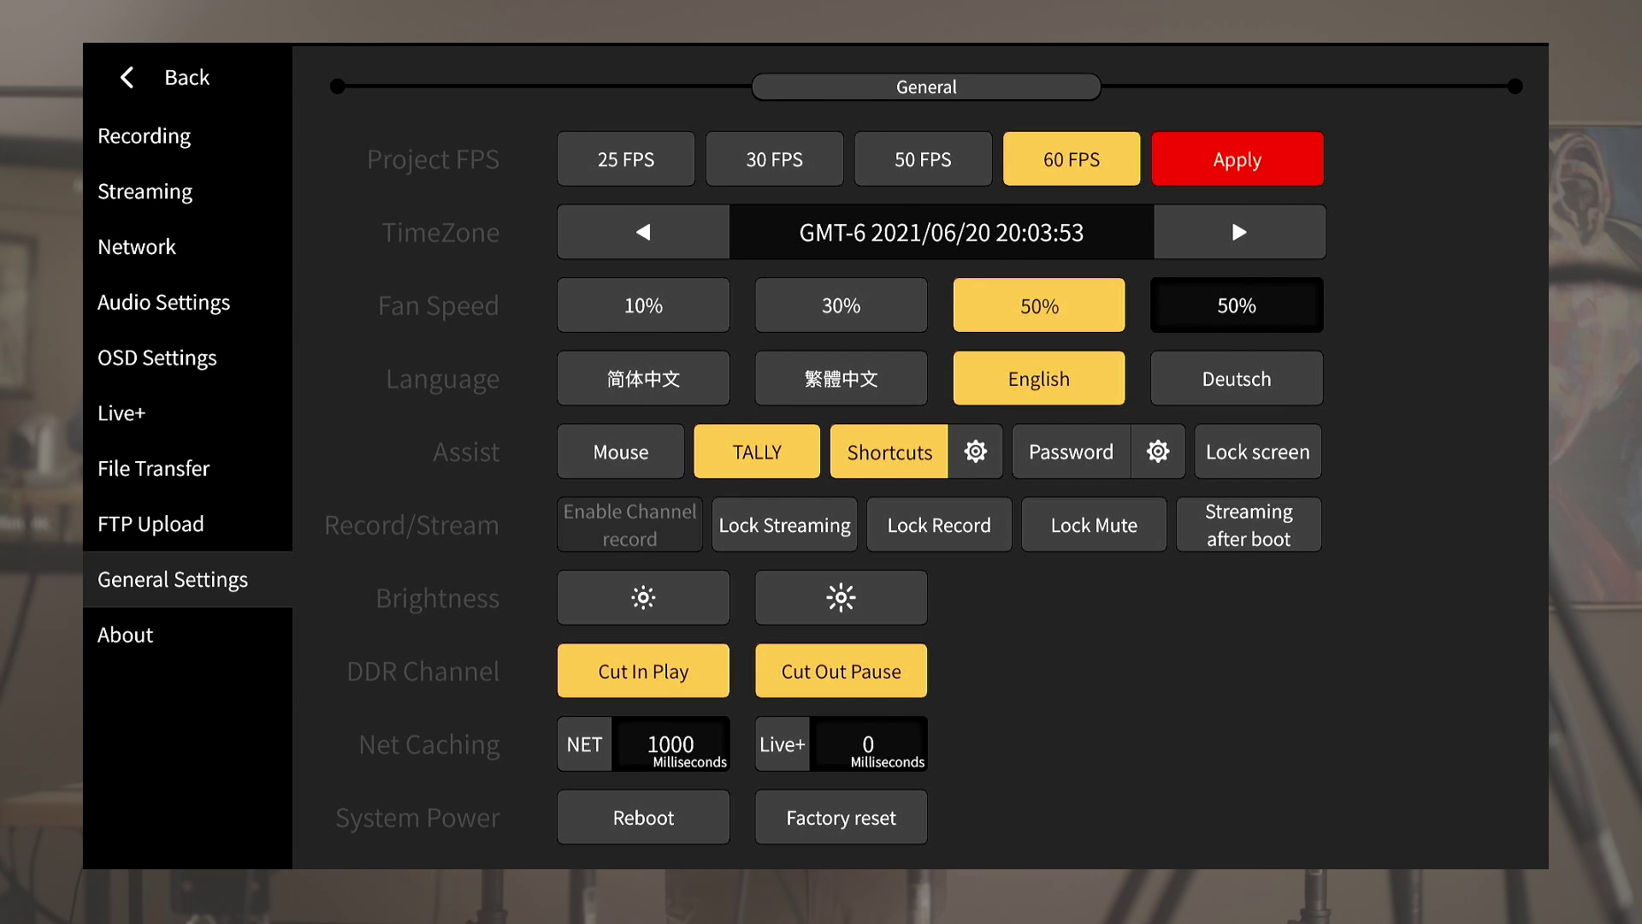
left_click(643, 232)
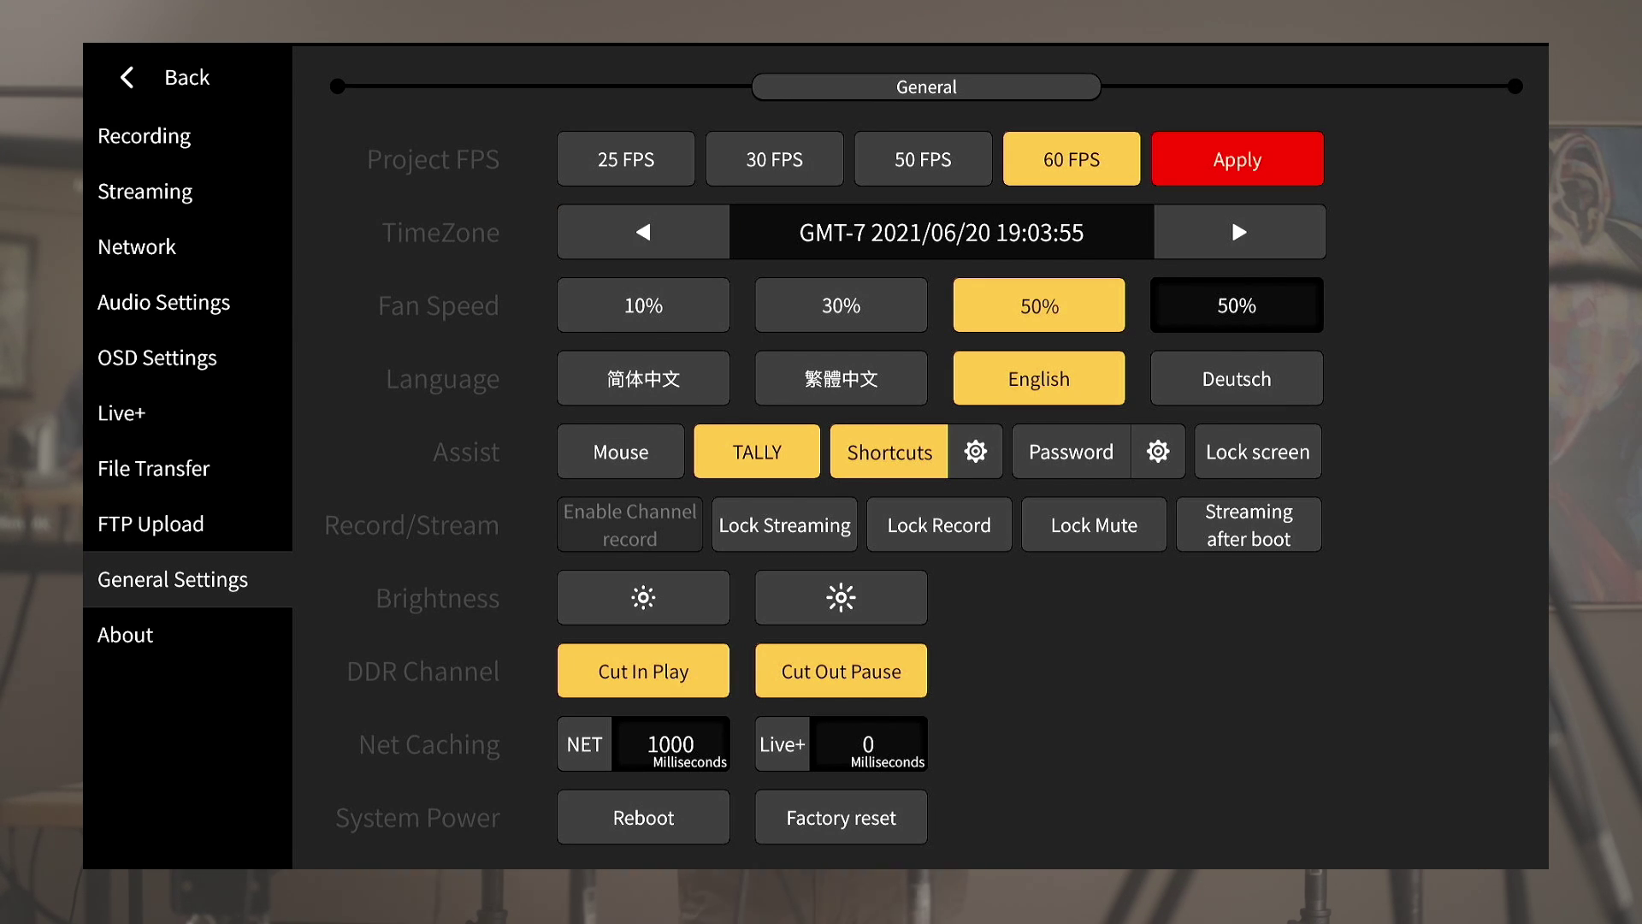
left_click(1232, 217)
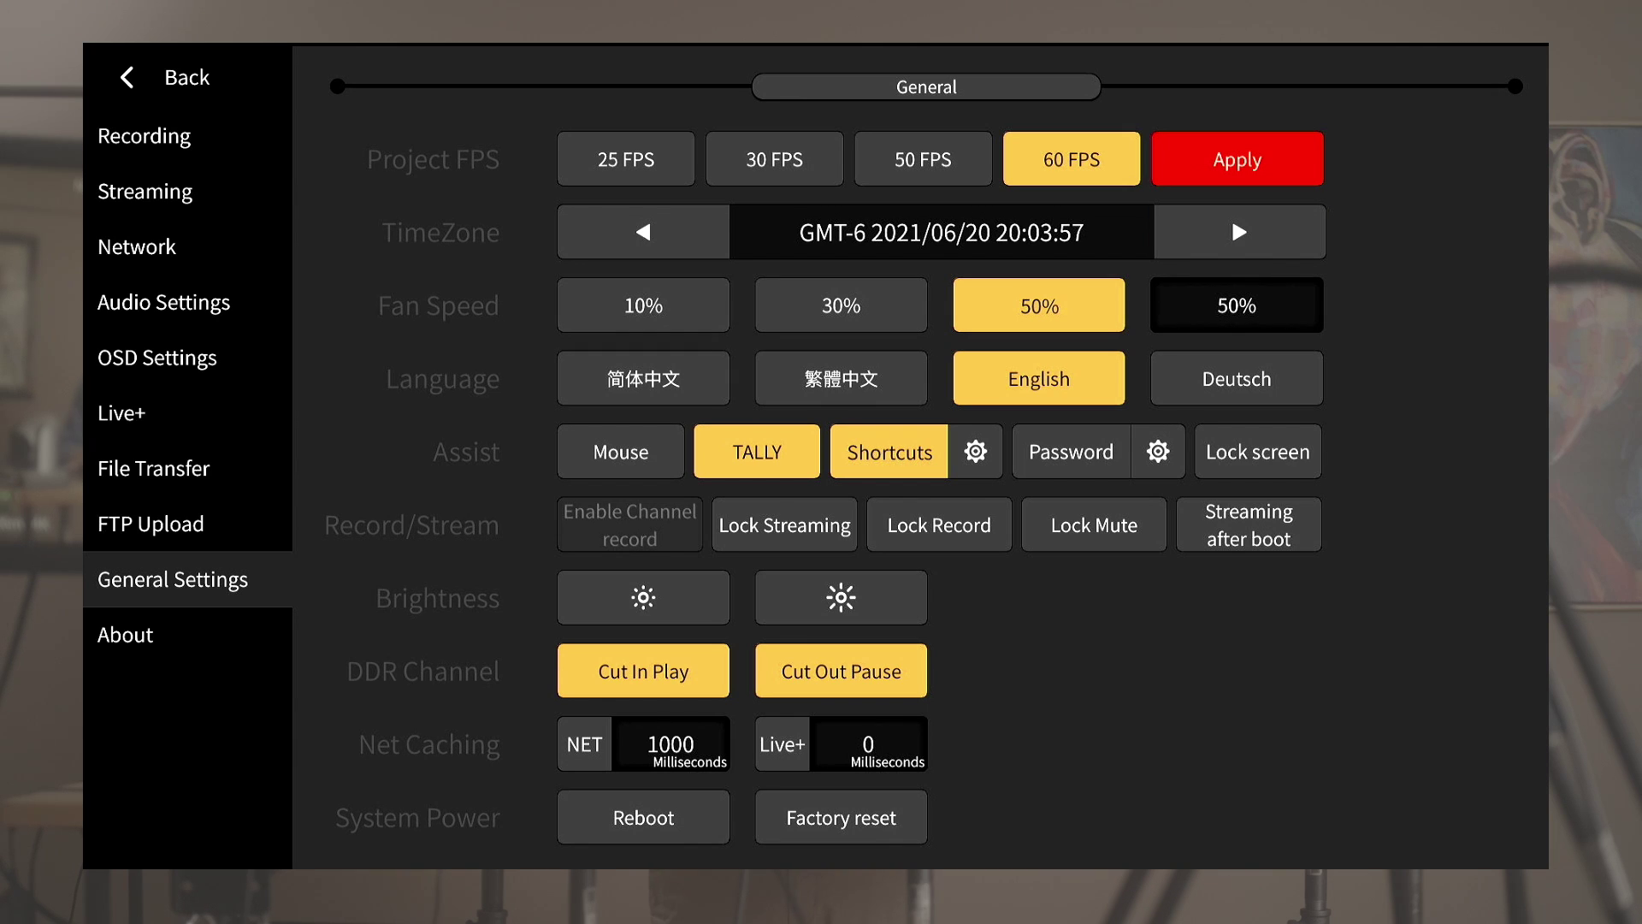
left_click(1231, 217)
left_click(643, 232)
left_click(643, 231)
Try the 10%, 30% and 50% fan speeds and leave the fan speed at 10%.
left_click(643, 306)
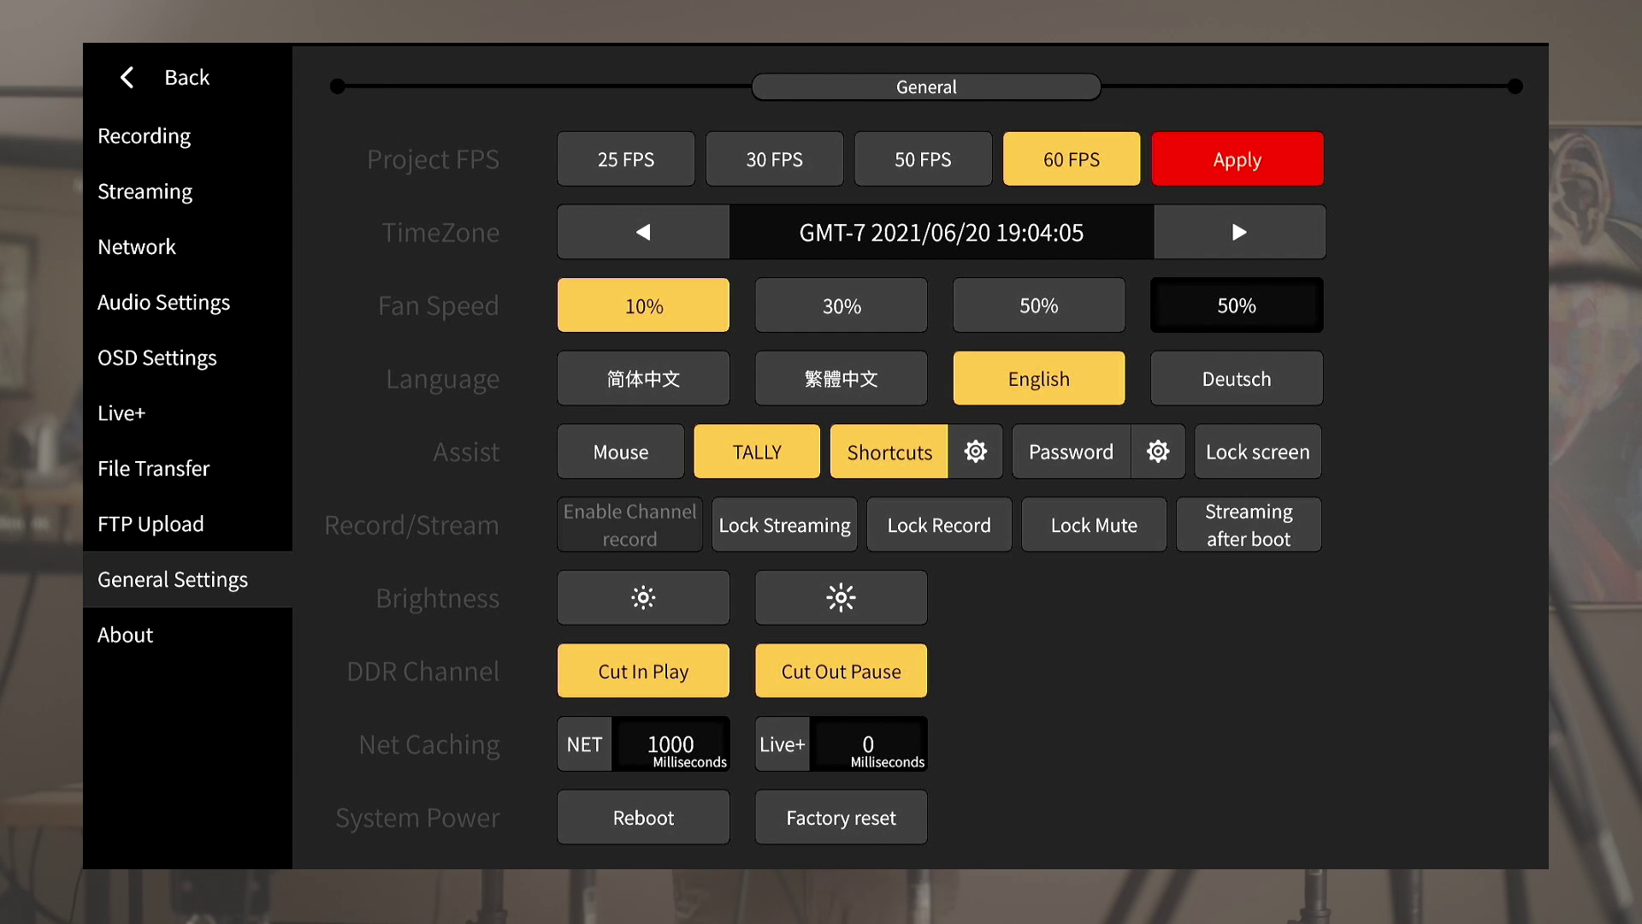
left_click(841, 305)
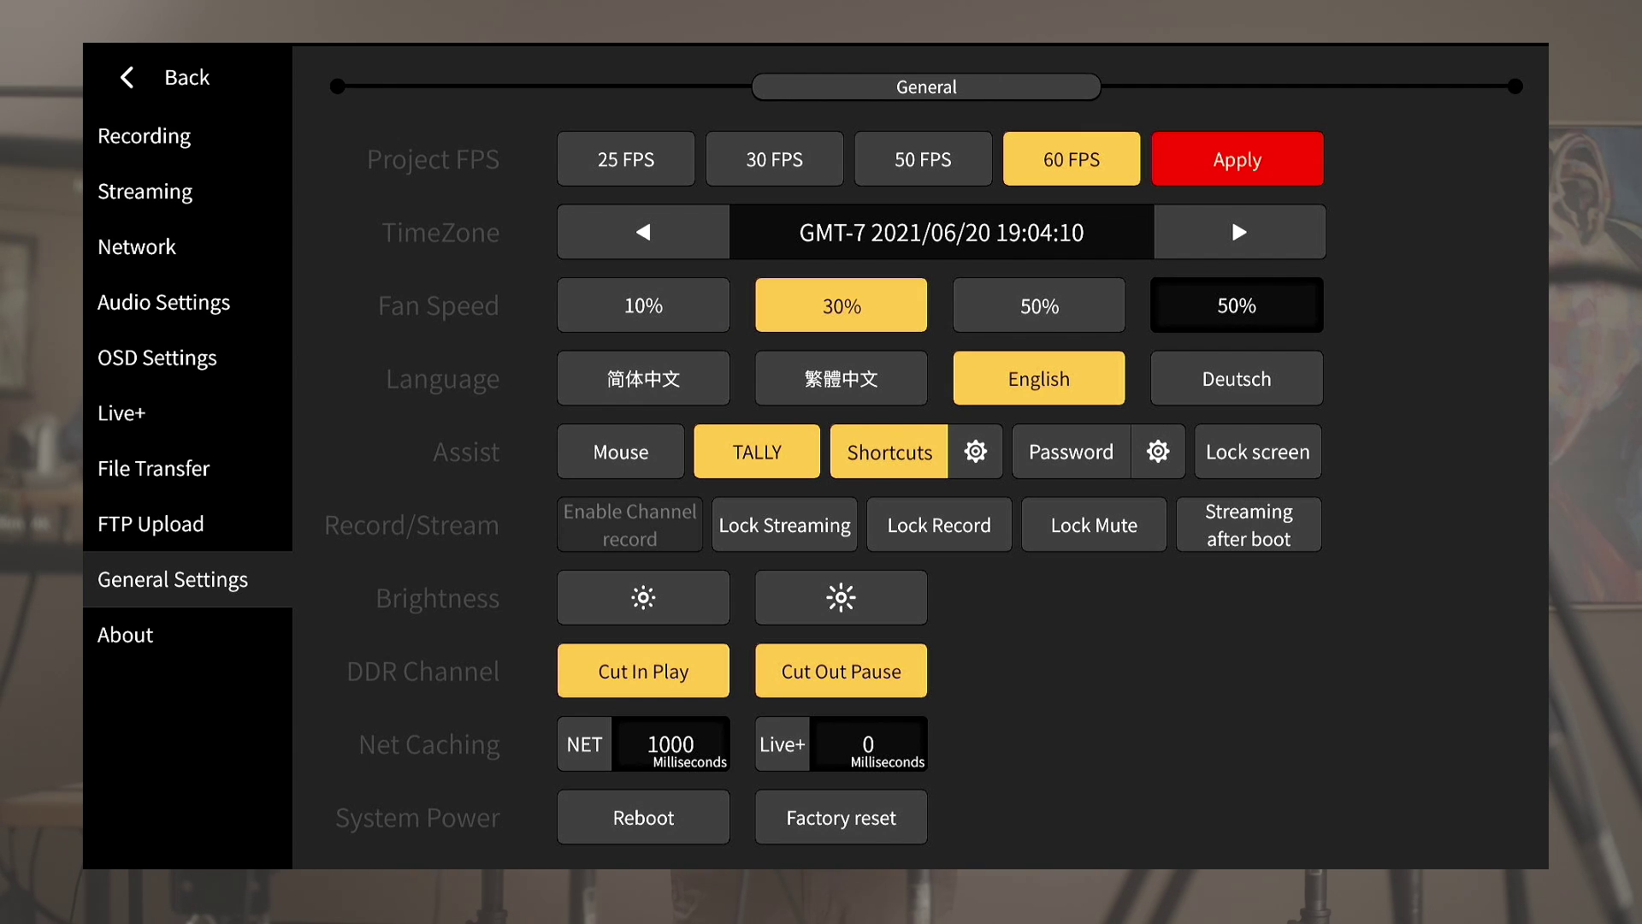
left_click(1039, 305)
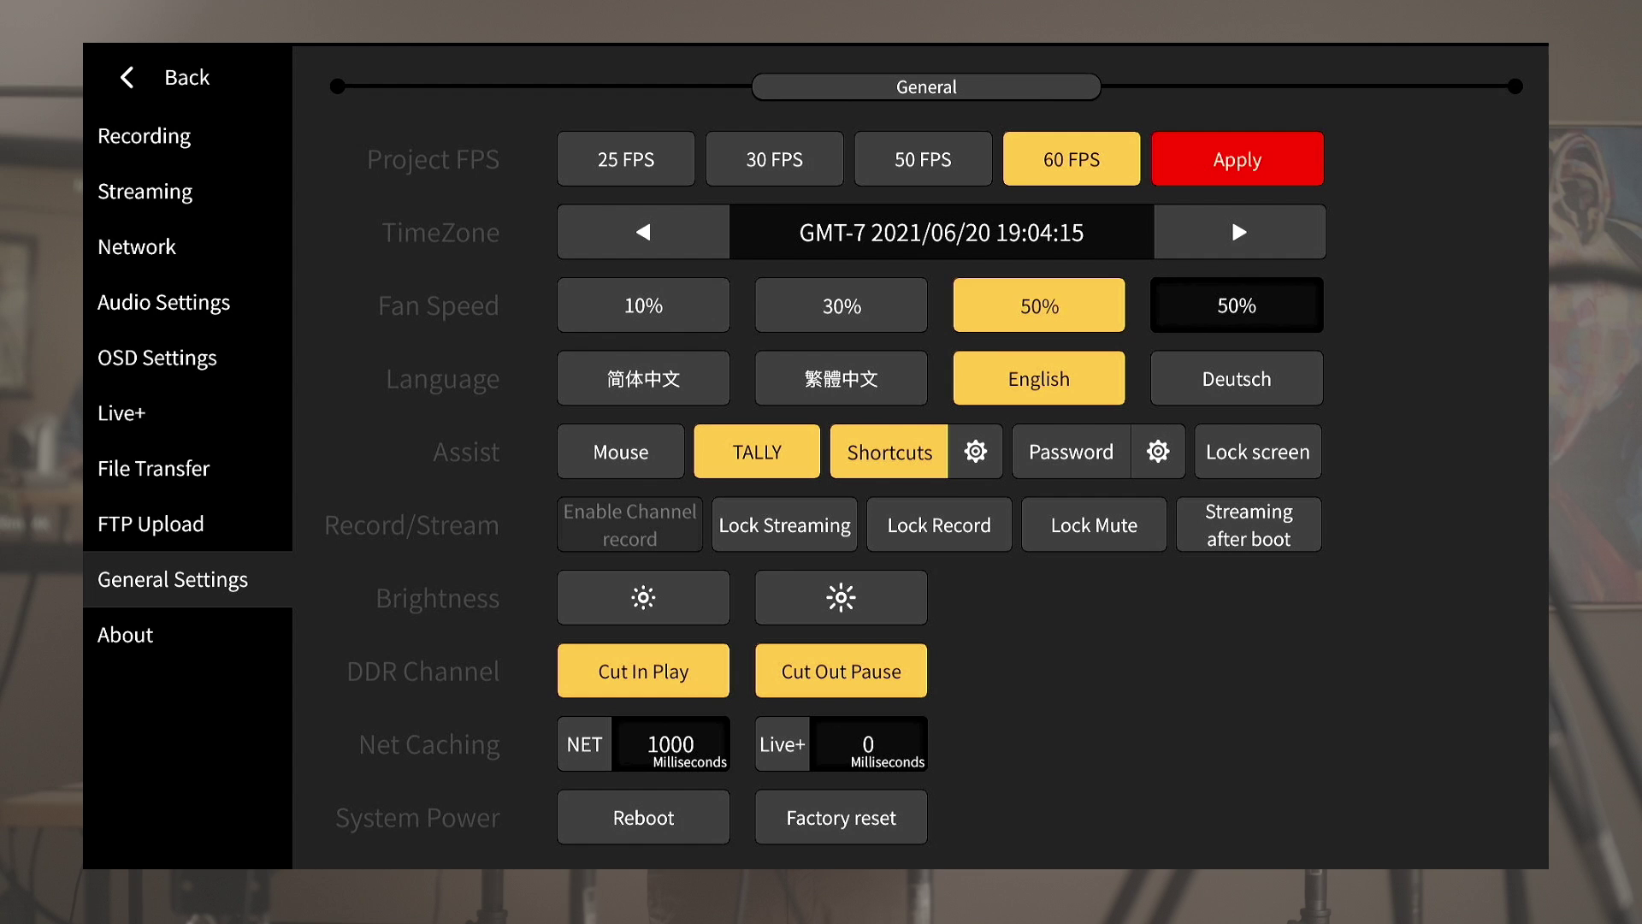
left_click(841, 305)
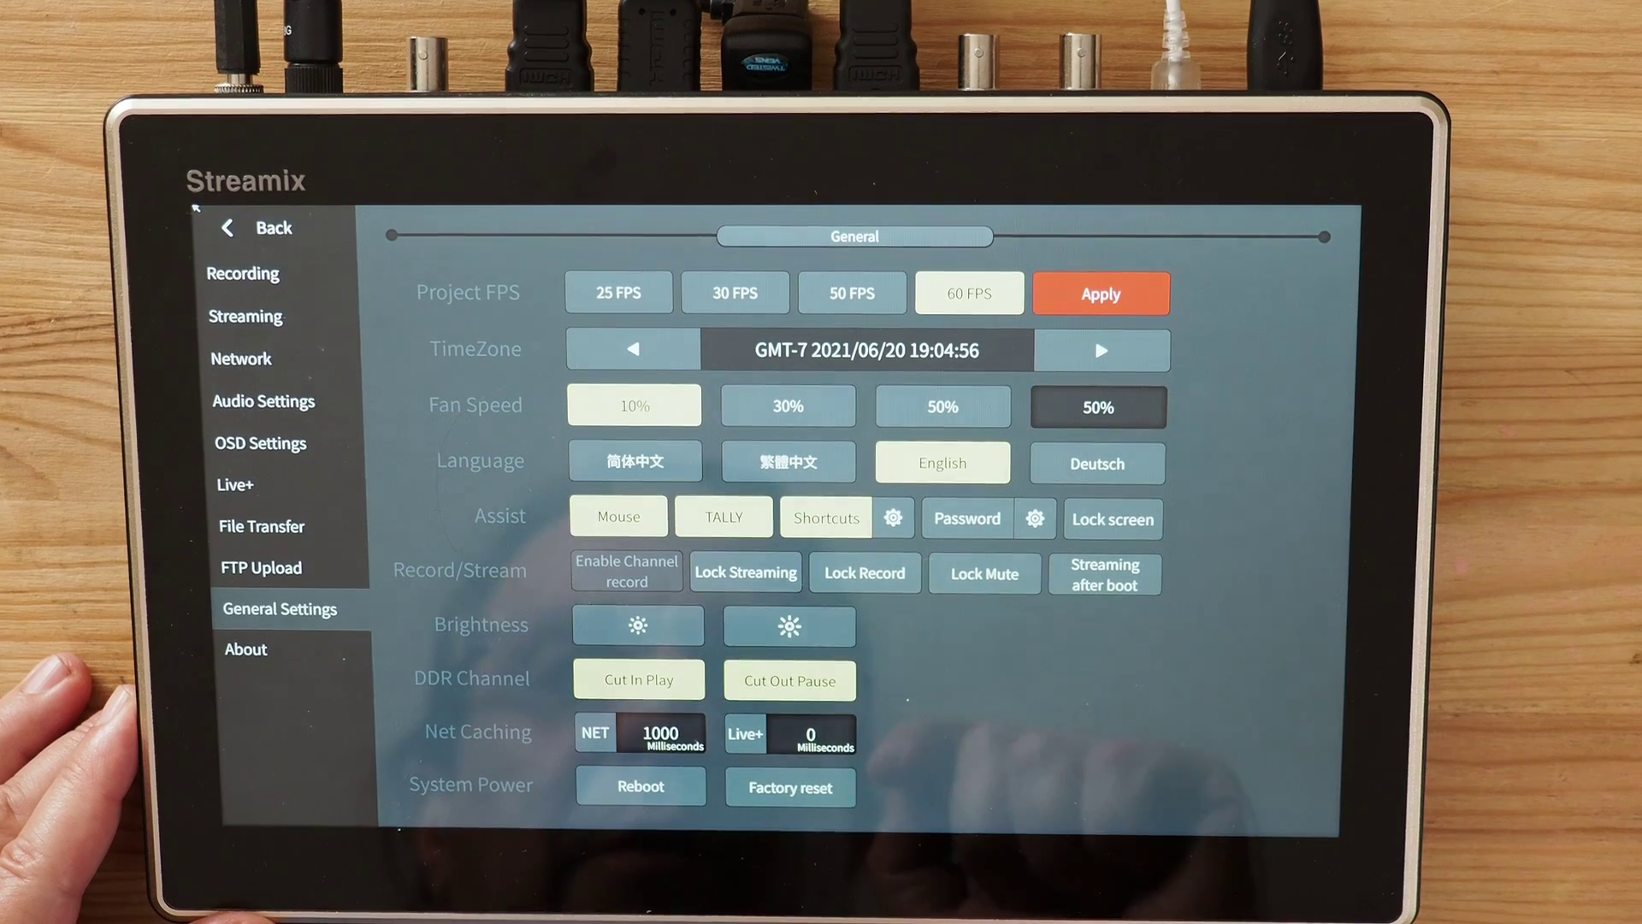
Lower and raise the screen brightness several times, finishing with an increase.
left_click(638, 625)
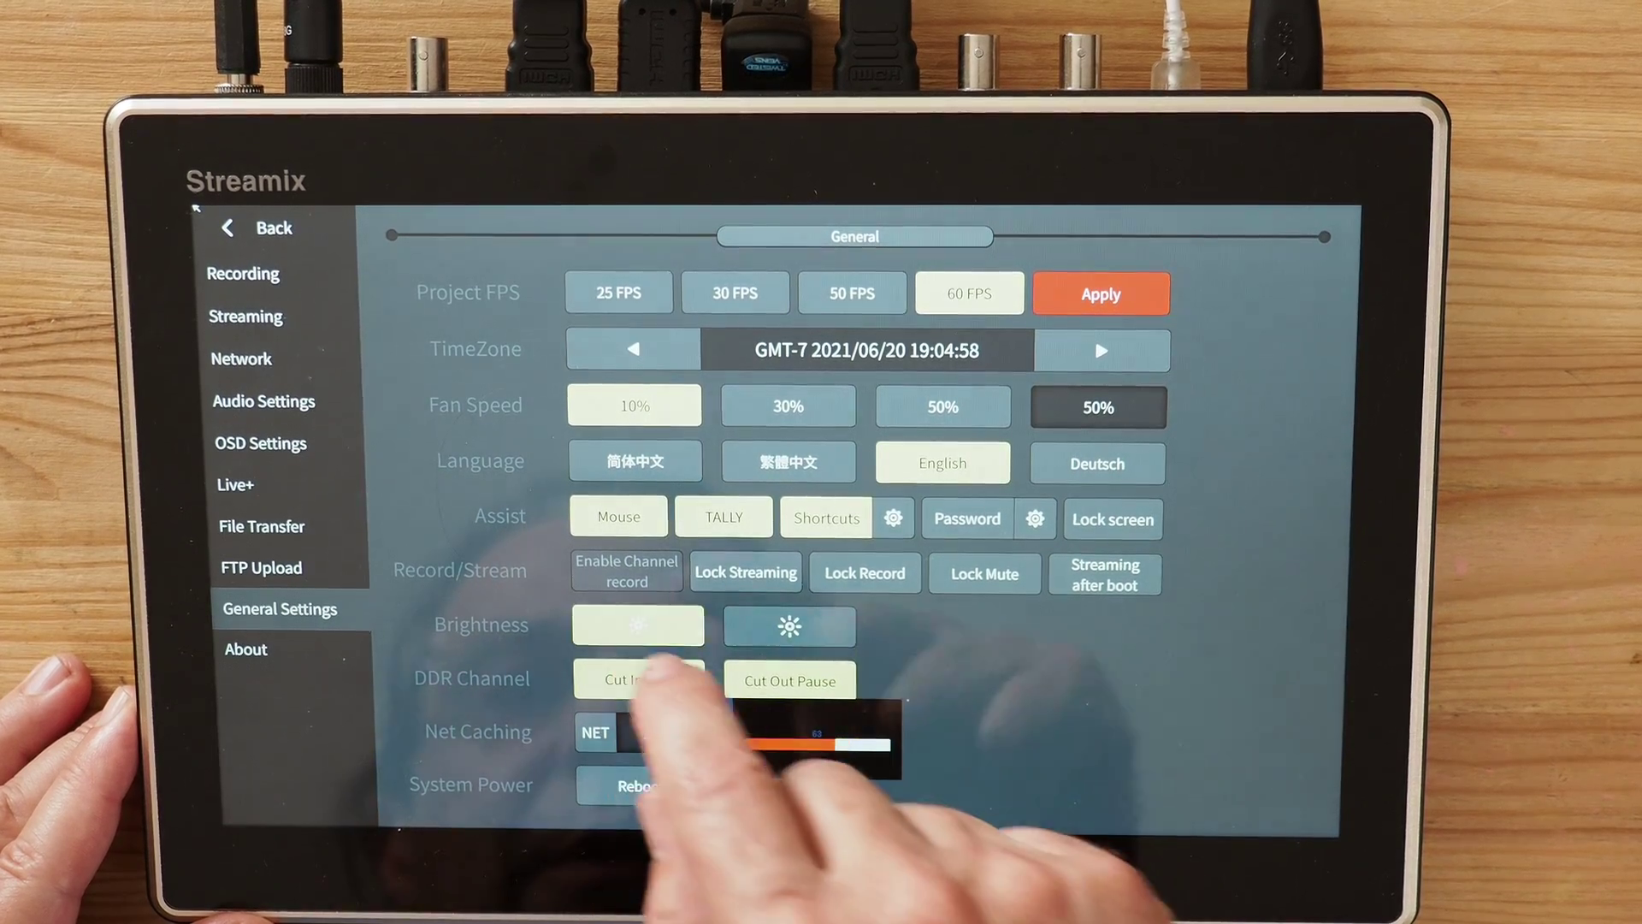
left_click(790, 627)
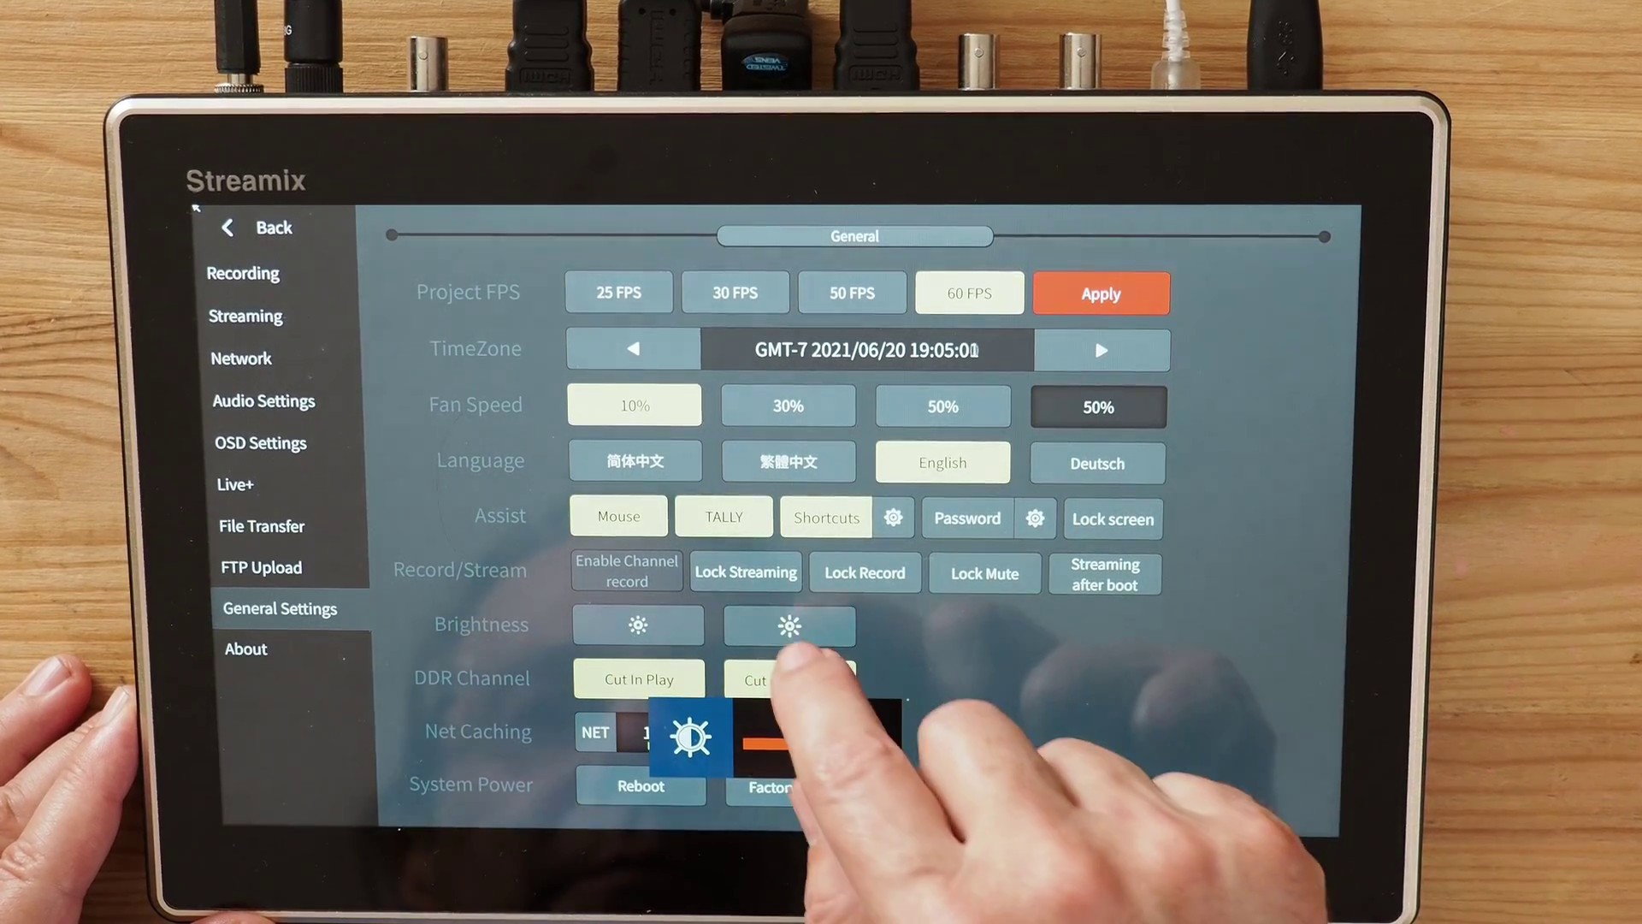
left_click(789, 626)
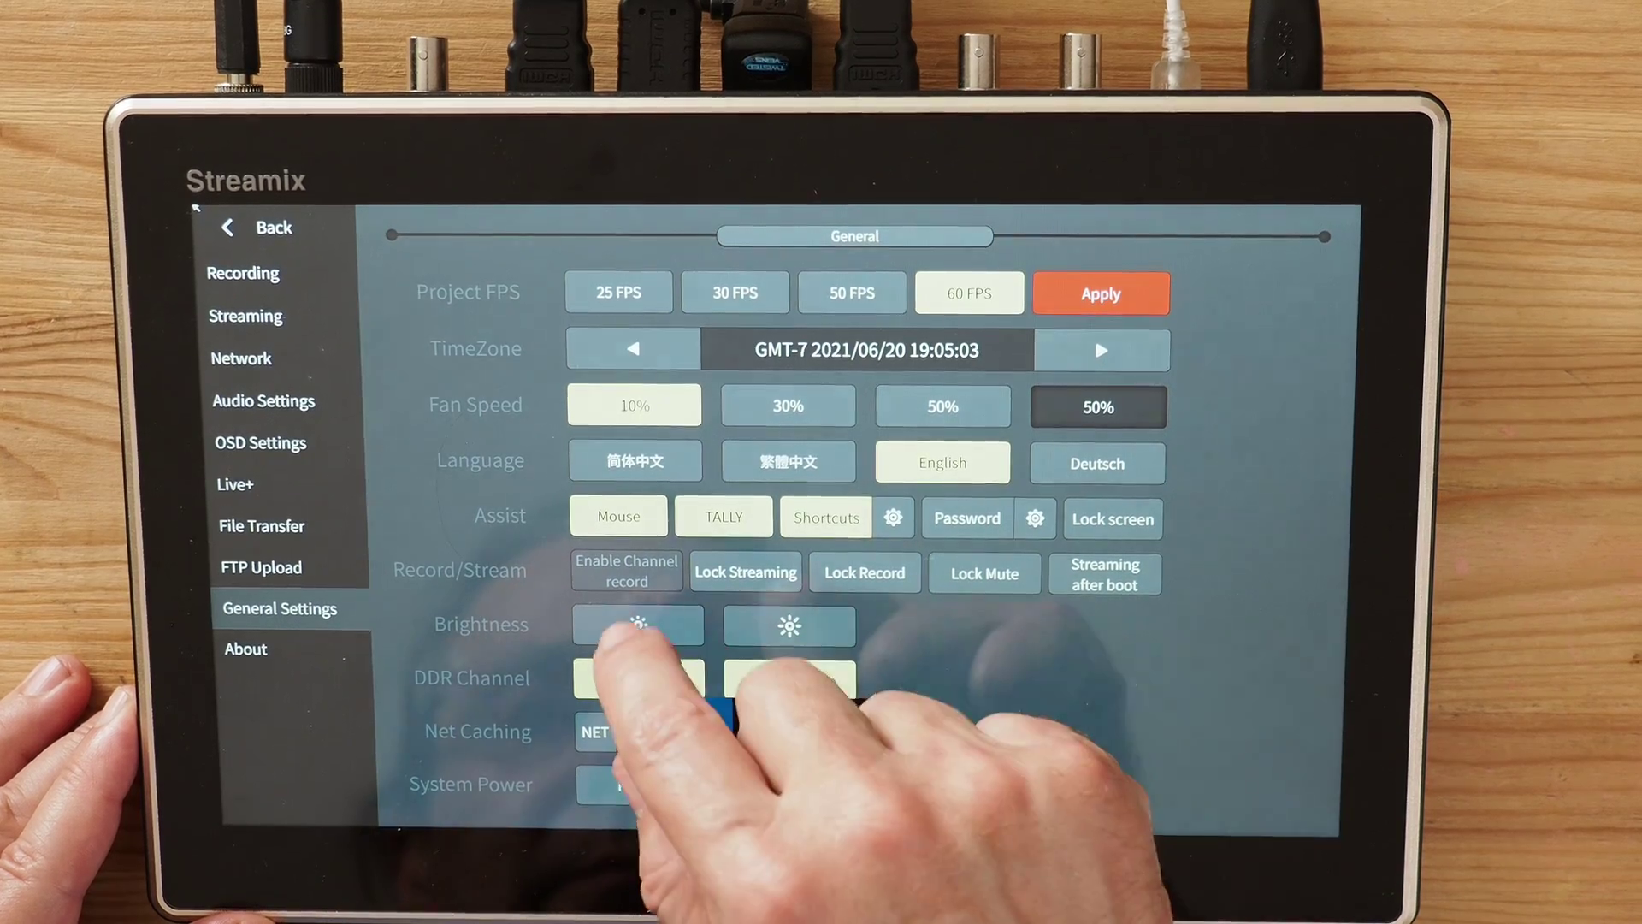
left_click(639, 625)
left_click(638, 625)
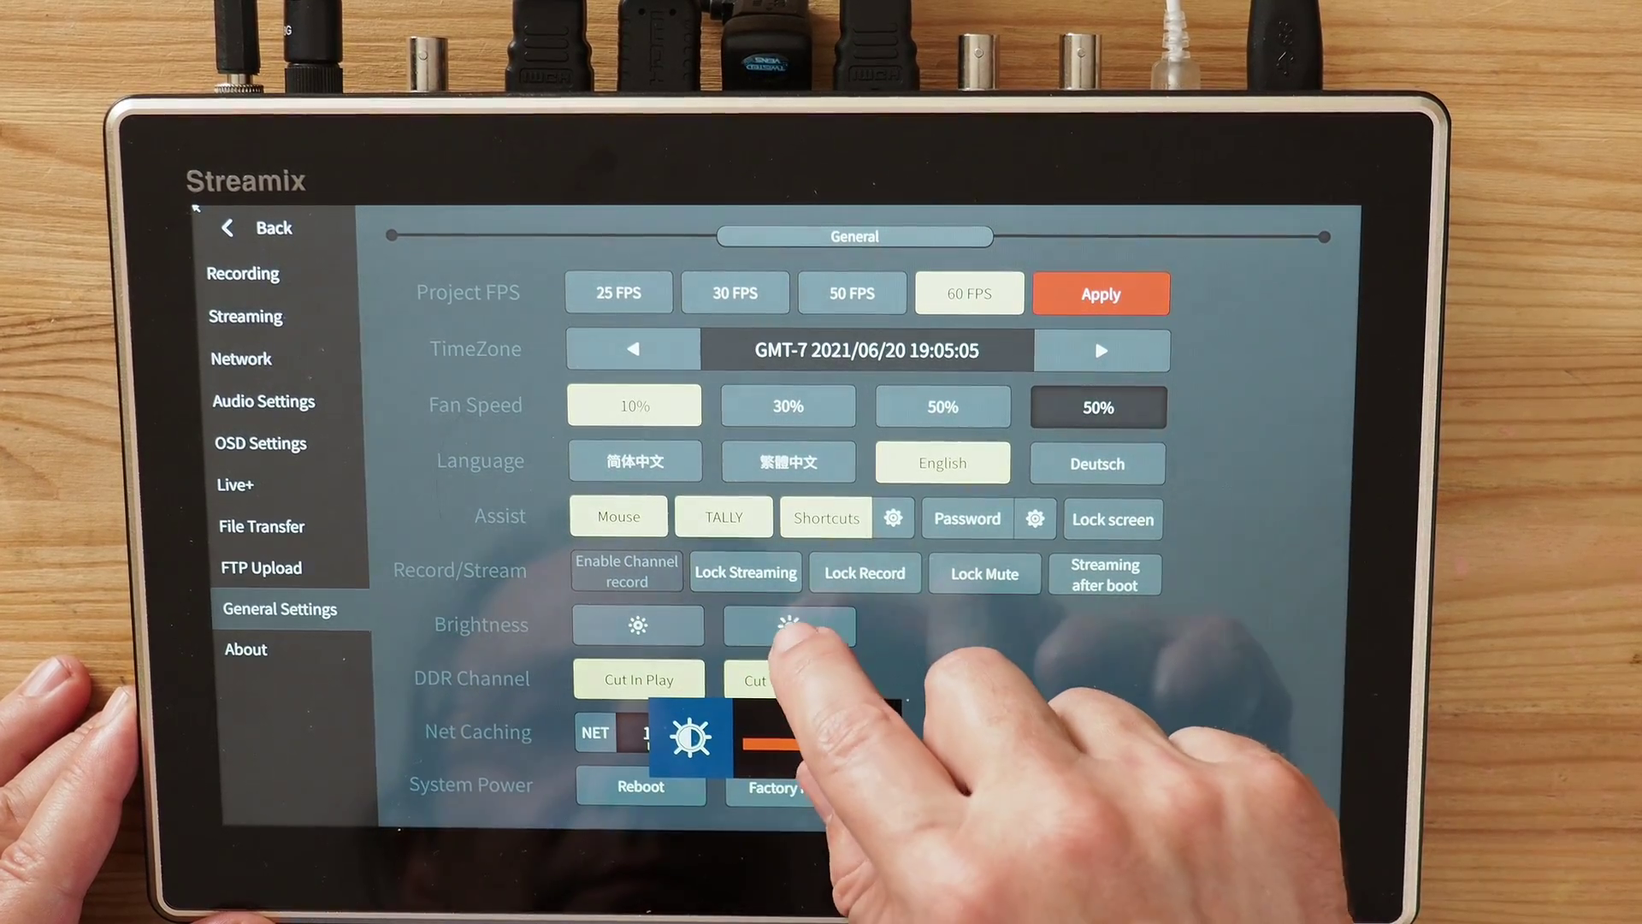
left_click(789, 625)
left_click(790, 626)
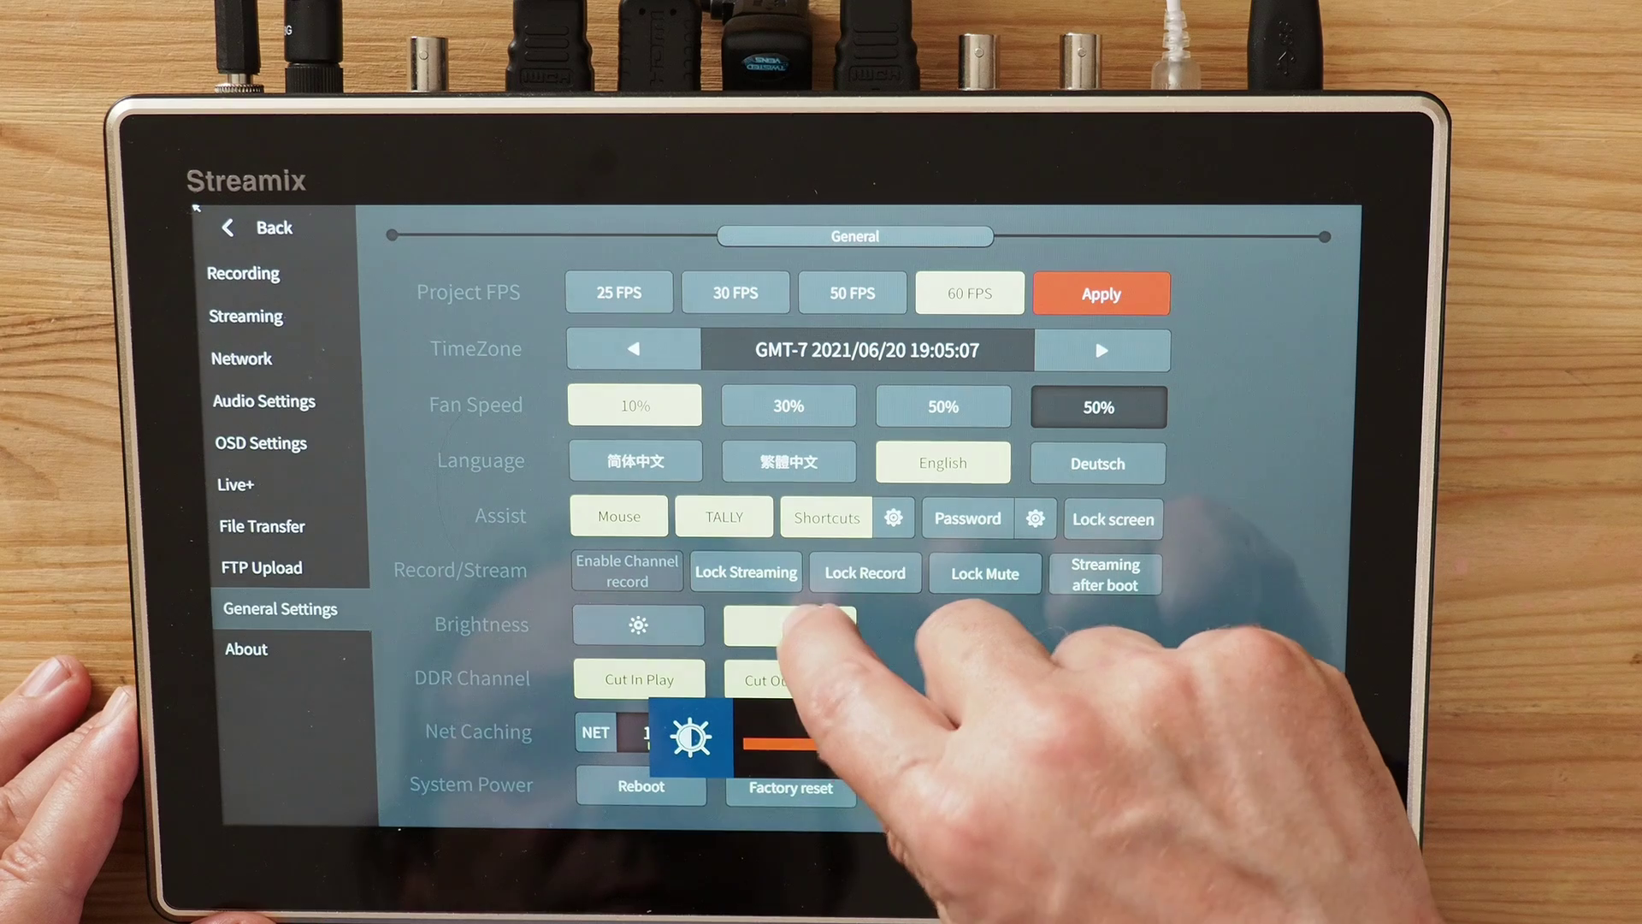
left_click(789, 627)
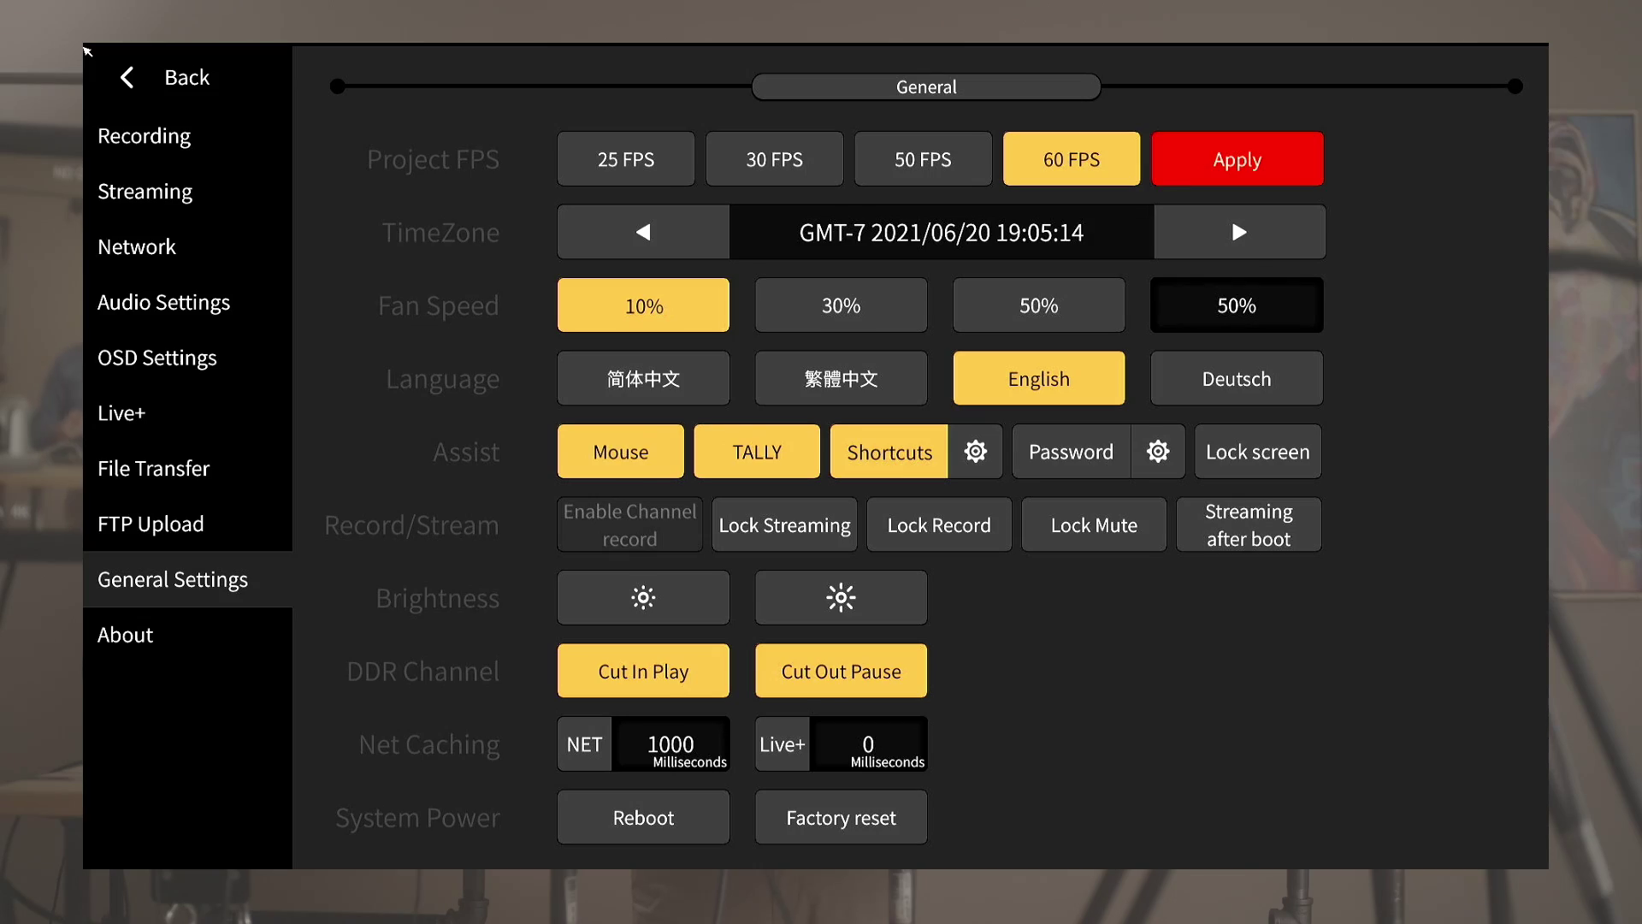
Examine the device model and the firmware, software and SDK versions on the About page.
left_click(126, 635)
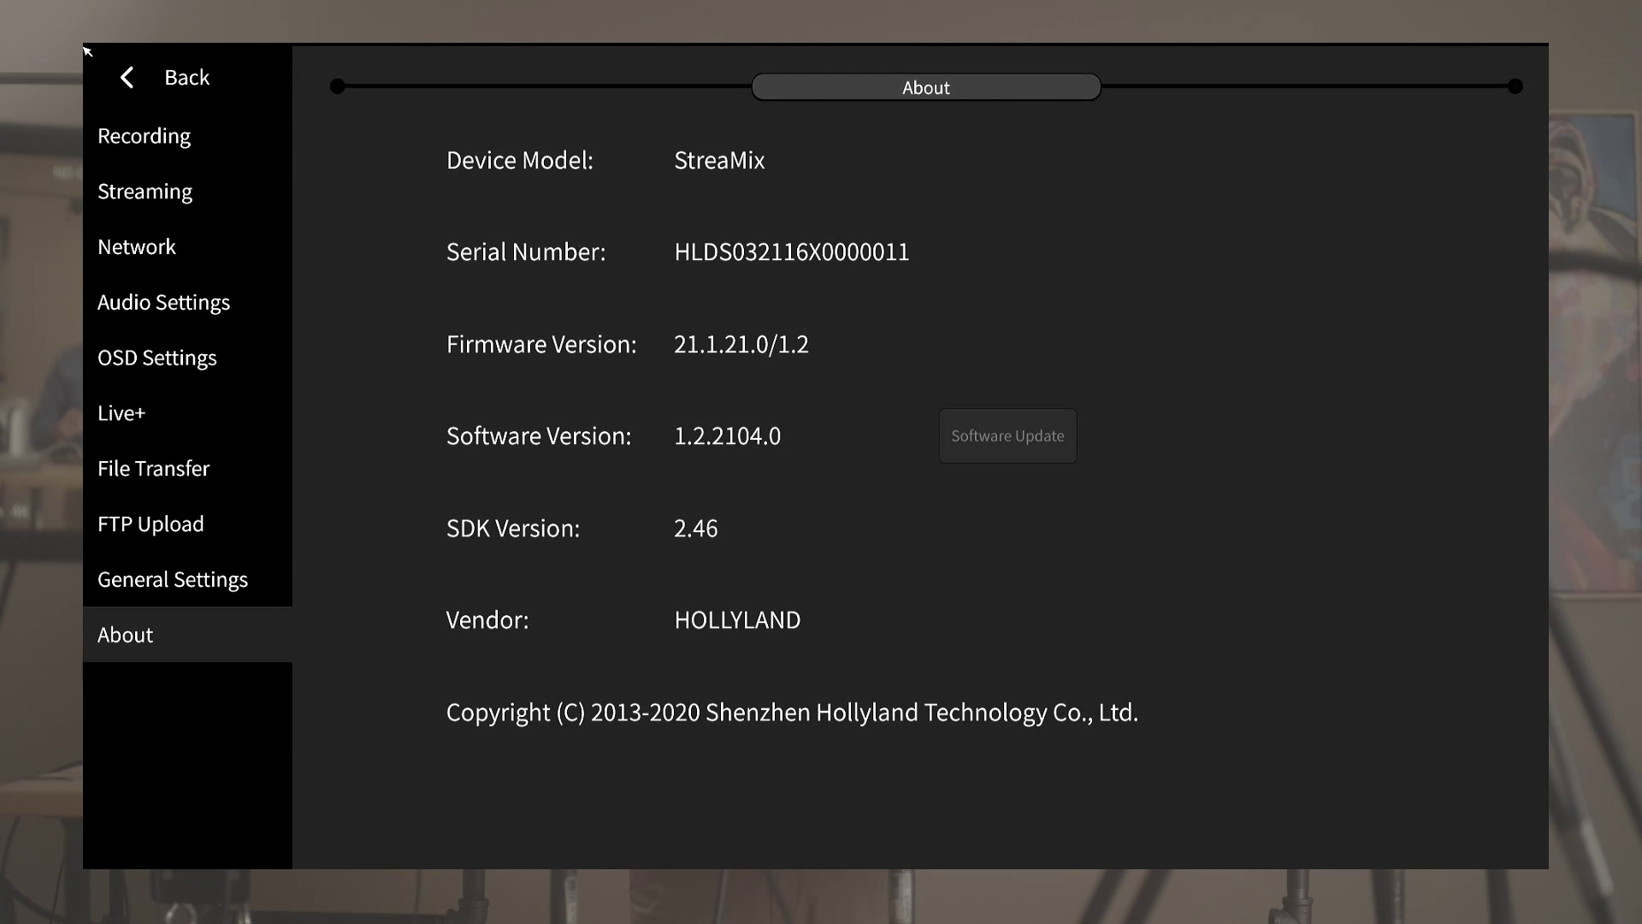